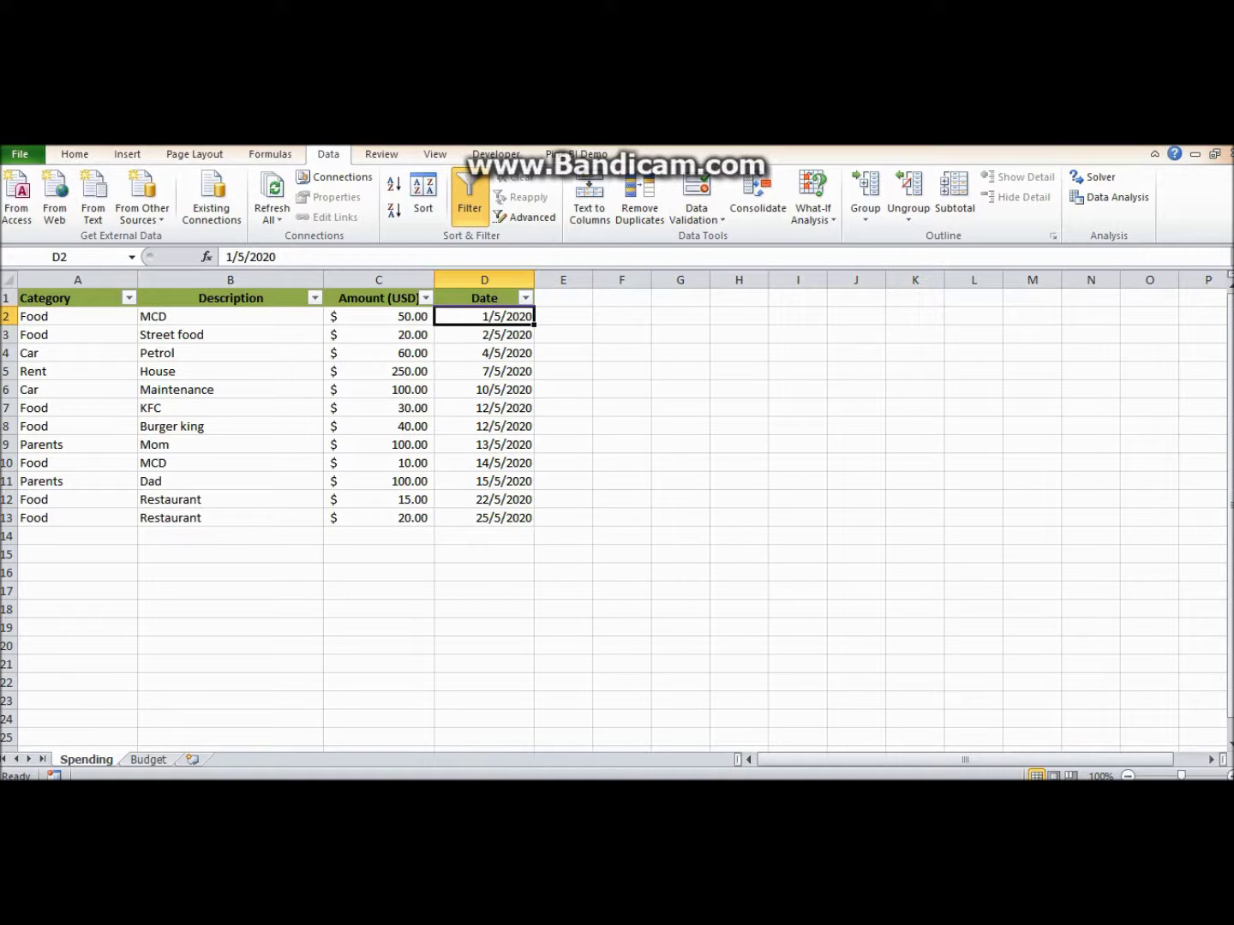
Examine the categories, descriptions, amounts and dates recorded on the Spending sheet
{"action": "left_click", "coordinate": [77, 317]}
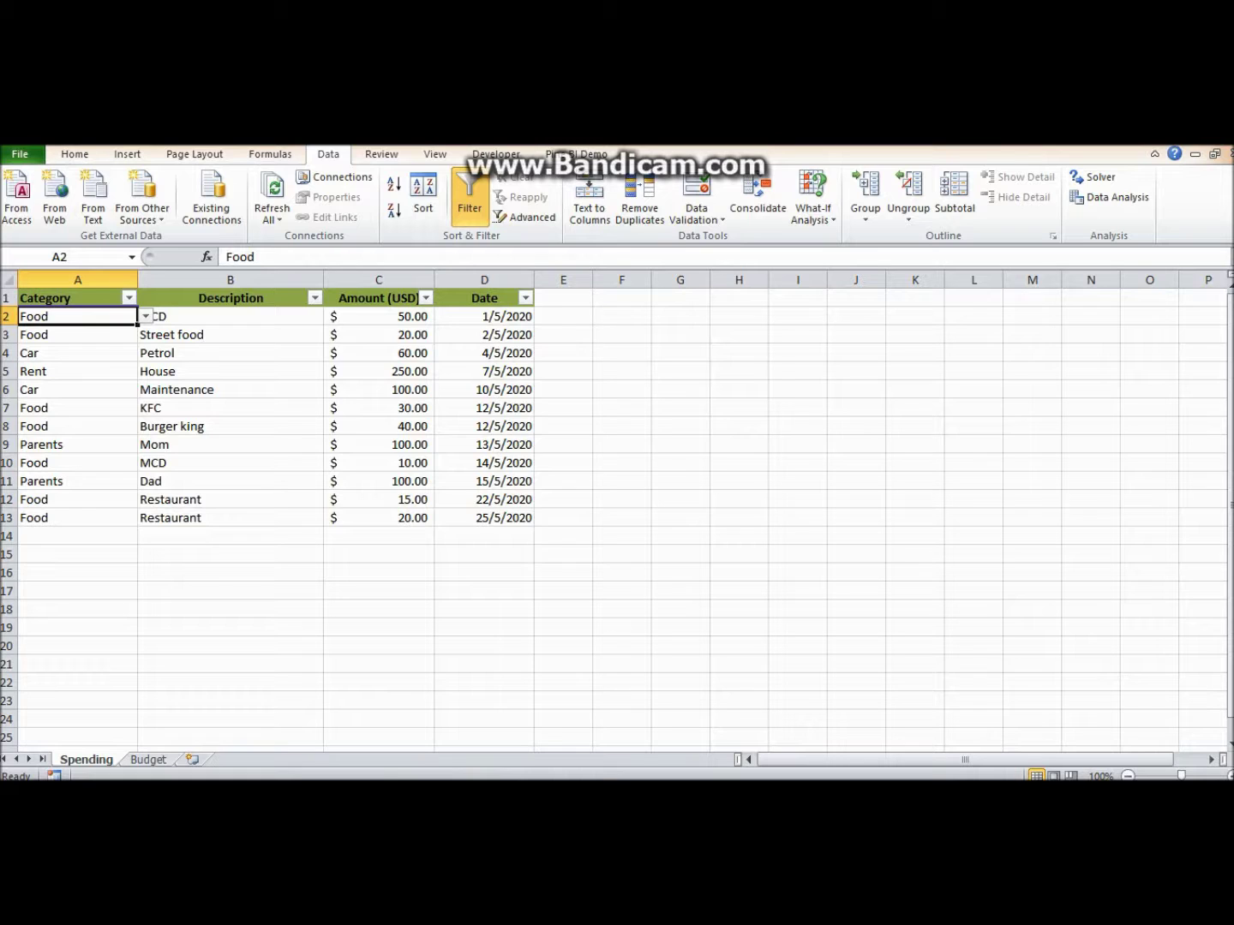
{"action": "key", "text": "Down"}
{"action": "key", "text": "Down"}
{"action": "key", "text": "Down"}
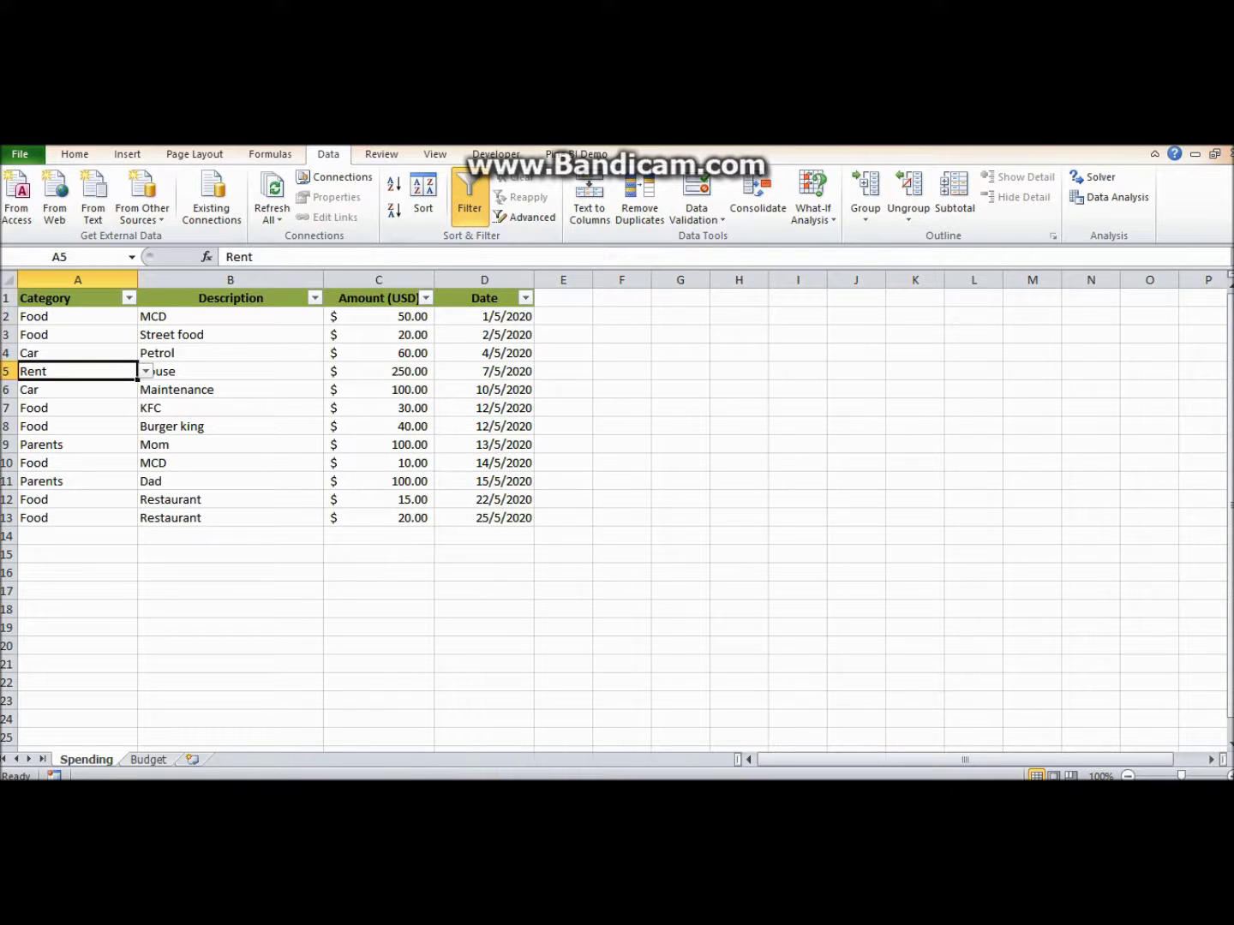
{"action": "left_click", "coordinate": [77, 444]}
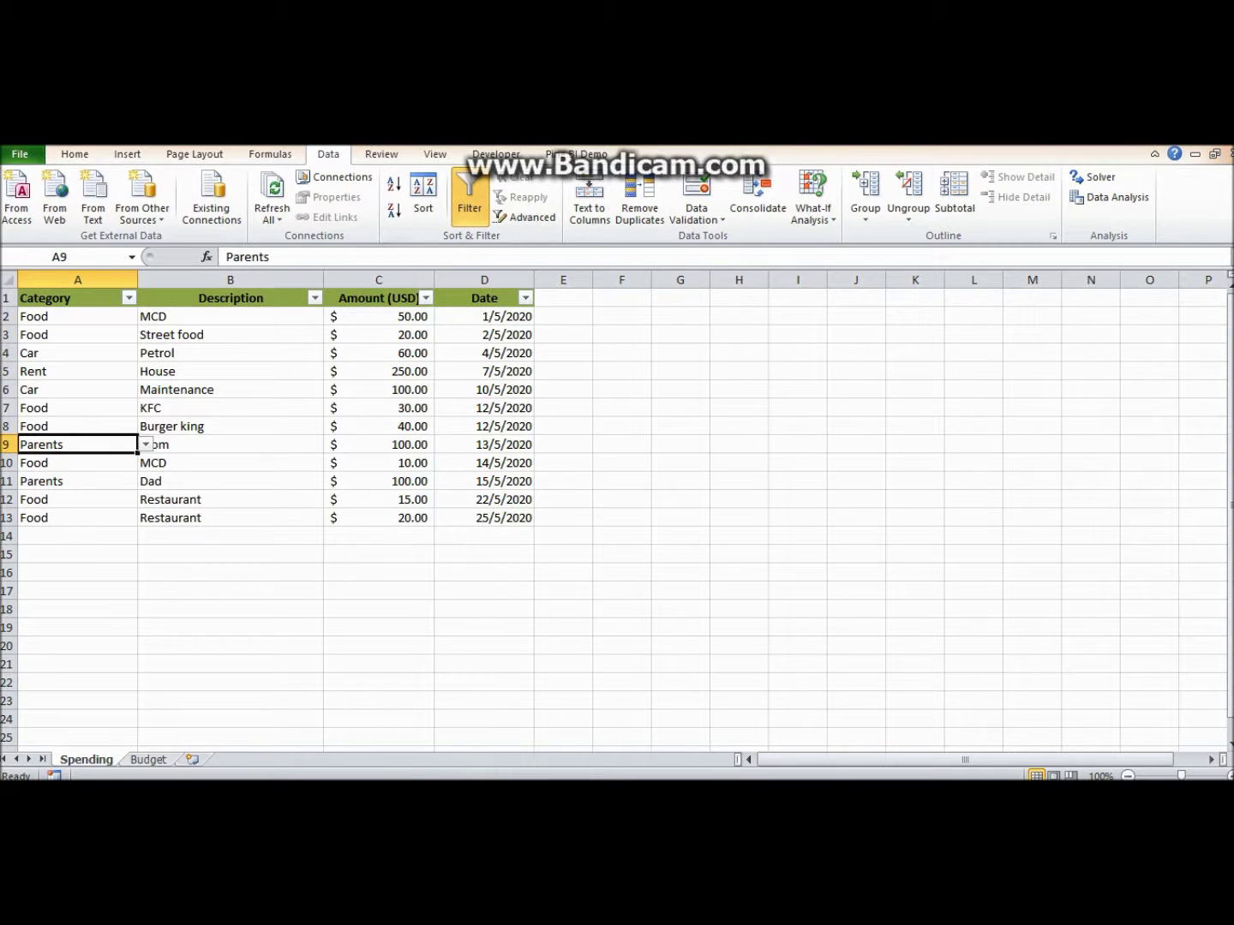
{"action": "left_click", "coordinate": [229, 316]}
{"action": "left_click", "coordinate": [379, 316]}
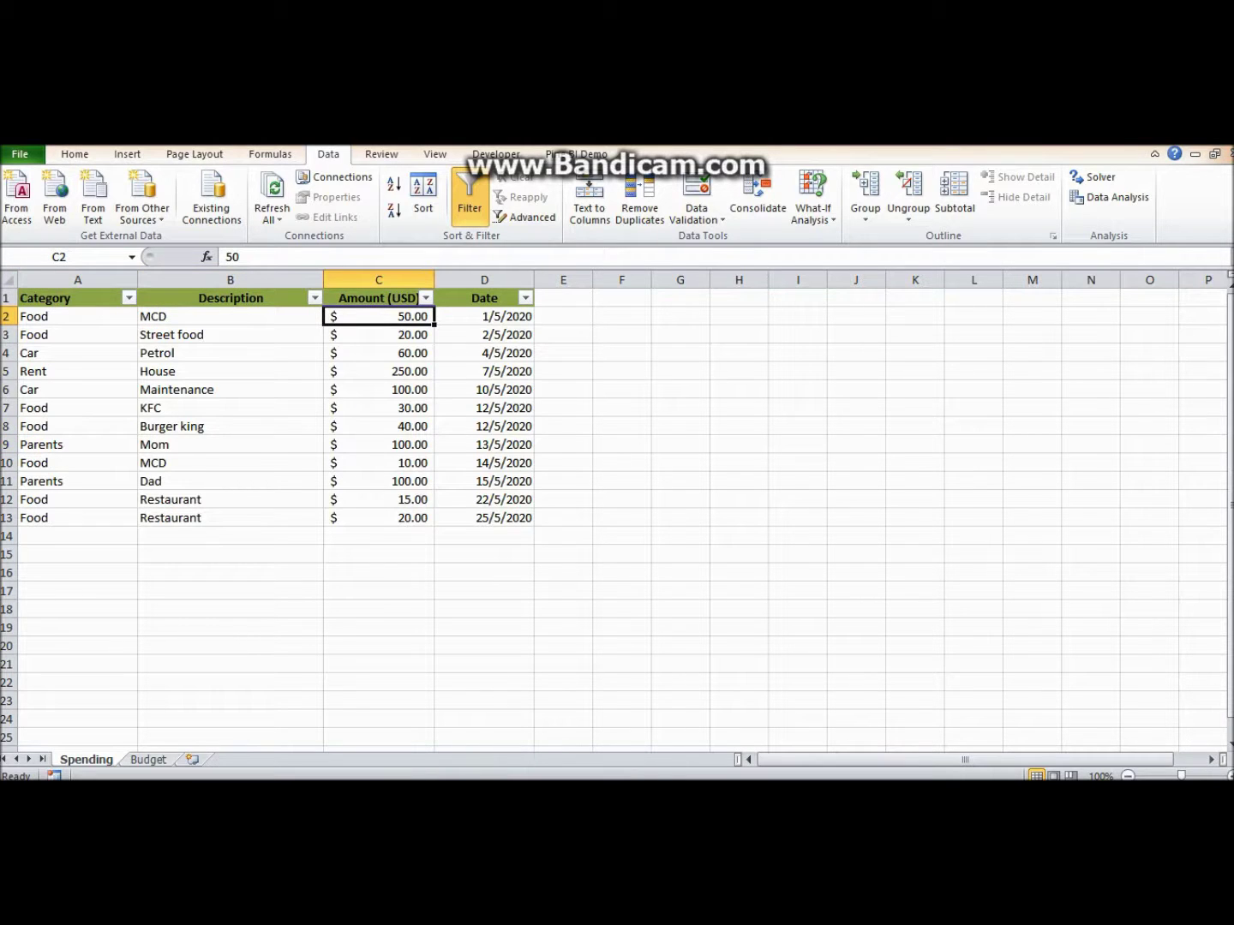
{"action": "left_click", "coordinate": [484, 316]}
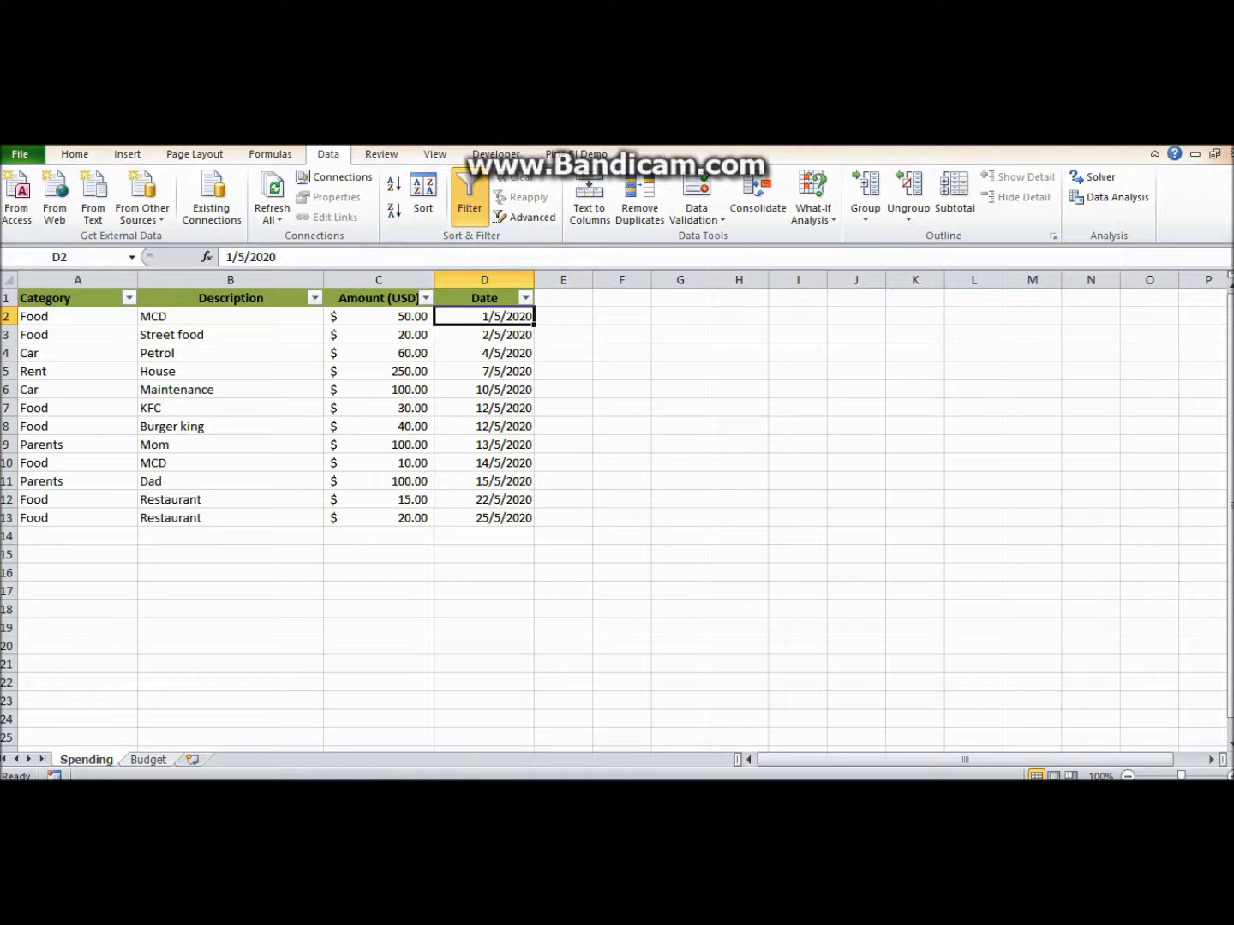
Review the category budgets on the Budget sheet and highlight all expense records on the Spending sheet
{"action": "key", "text": "ctrl+Page_Down"}
{"action": "left_click", "coordinate": [76, 335]}
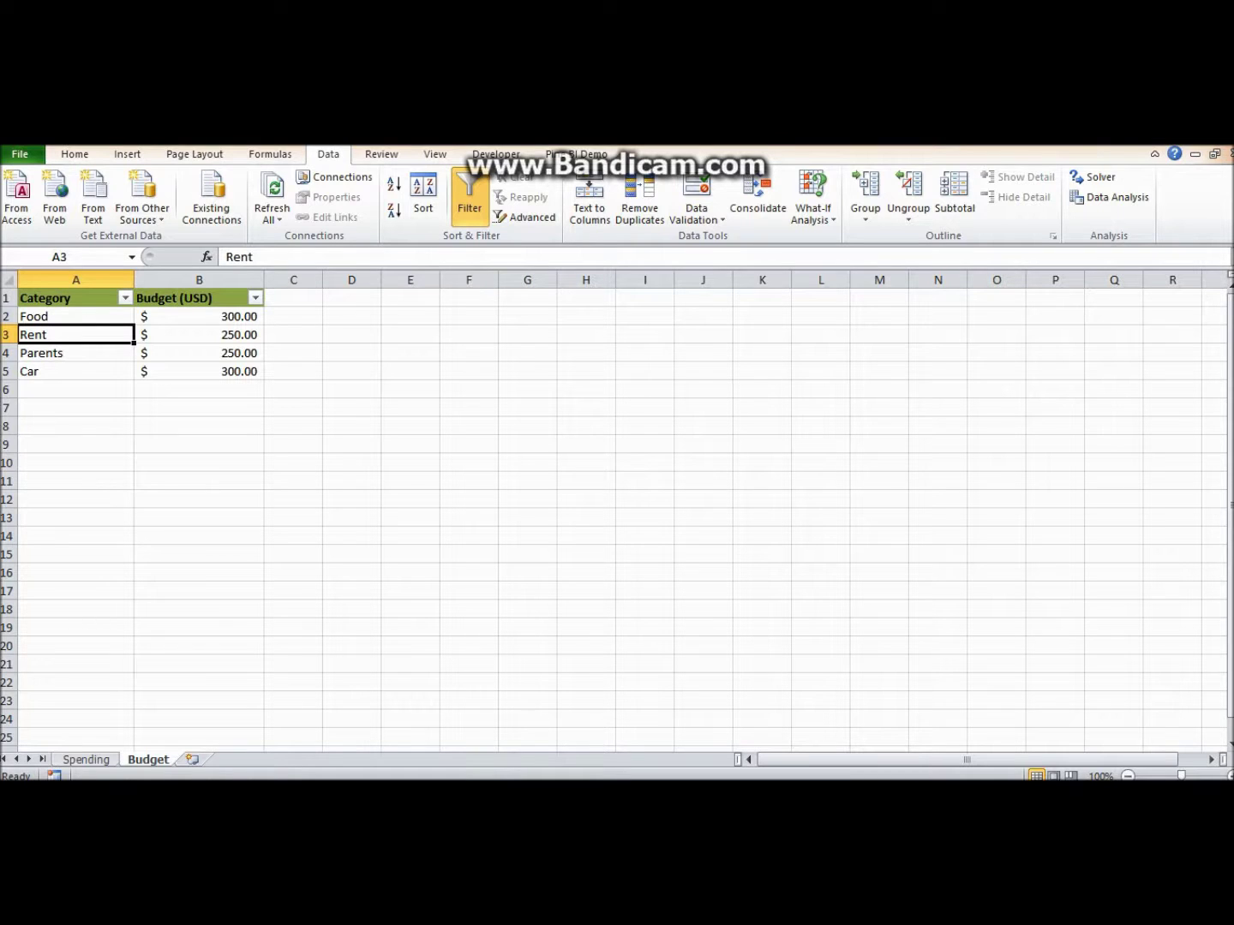
{"action": "left_click", "coordinate": [75, 318]}
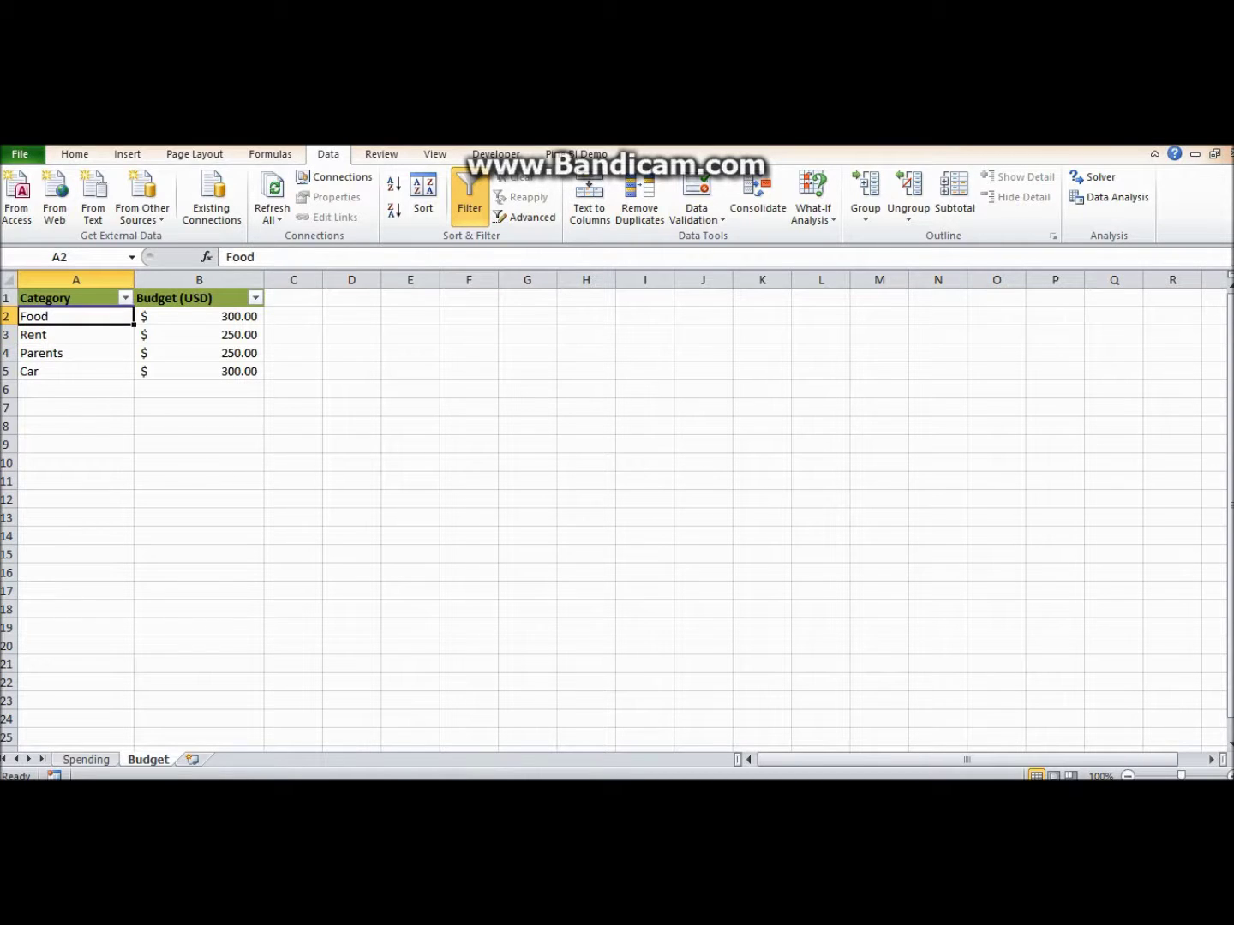
{"action": "left_click", "coordinate": [198, 317]}
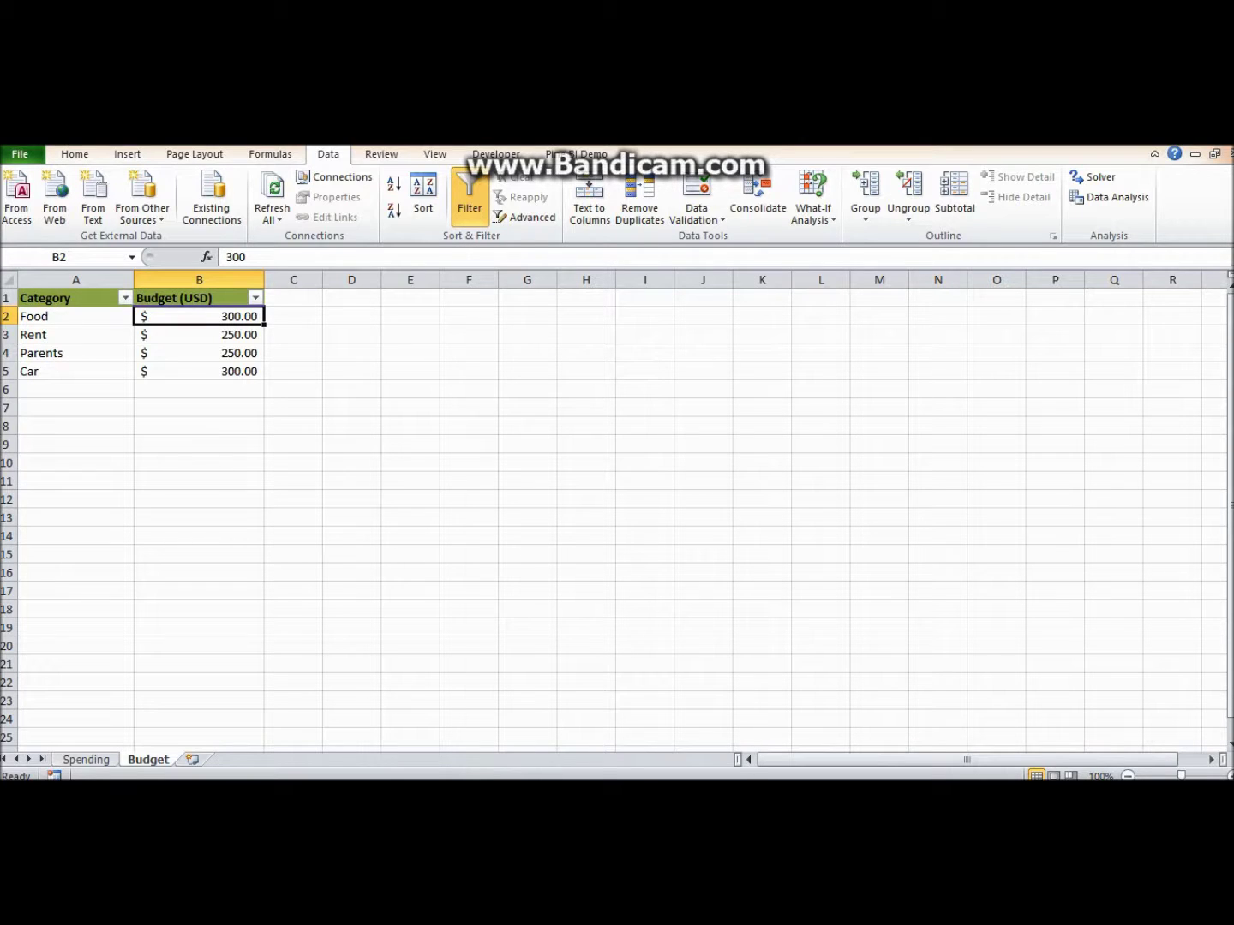
{"action": "left_click", "coordinate": [76, 316]}
{"action": "left_click_drag", "start_coordinate": [76, 316], "coordinate": [199, 317]}
{"action": "left_click", "coordinate": [112, 760]}
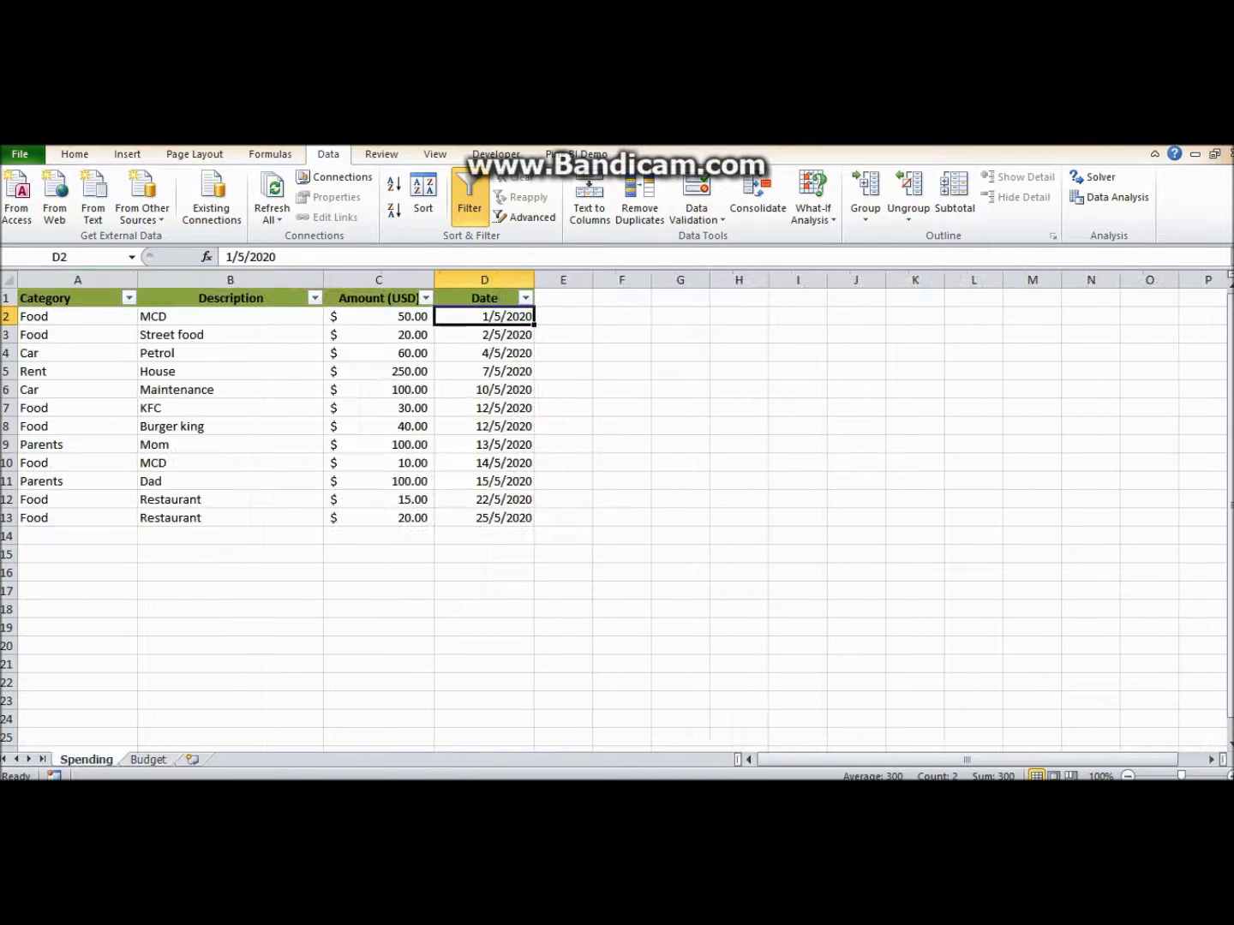
{"action": "left_click_drag", "start_coordinate": [76, 316], "coordinate": [484, 518]}
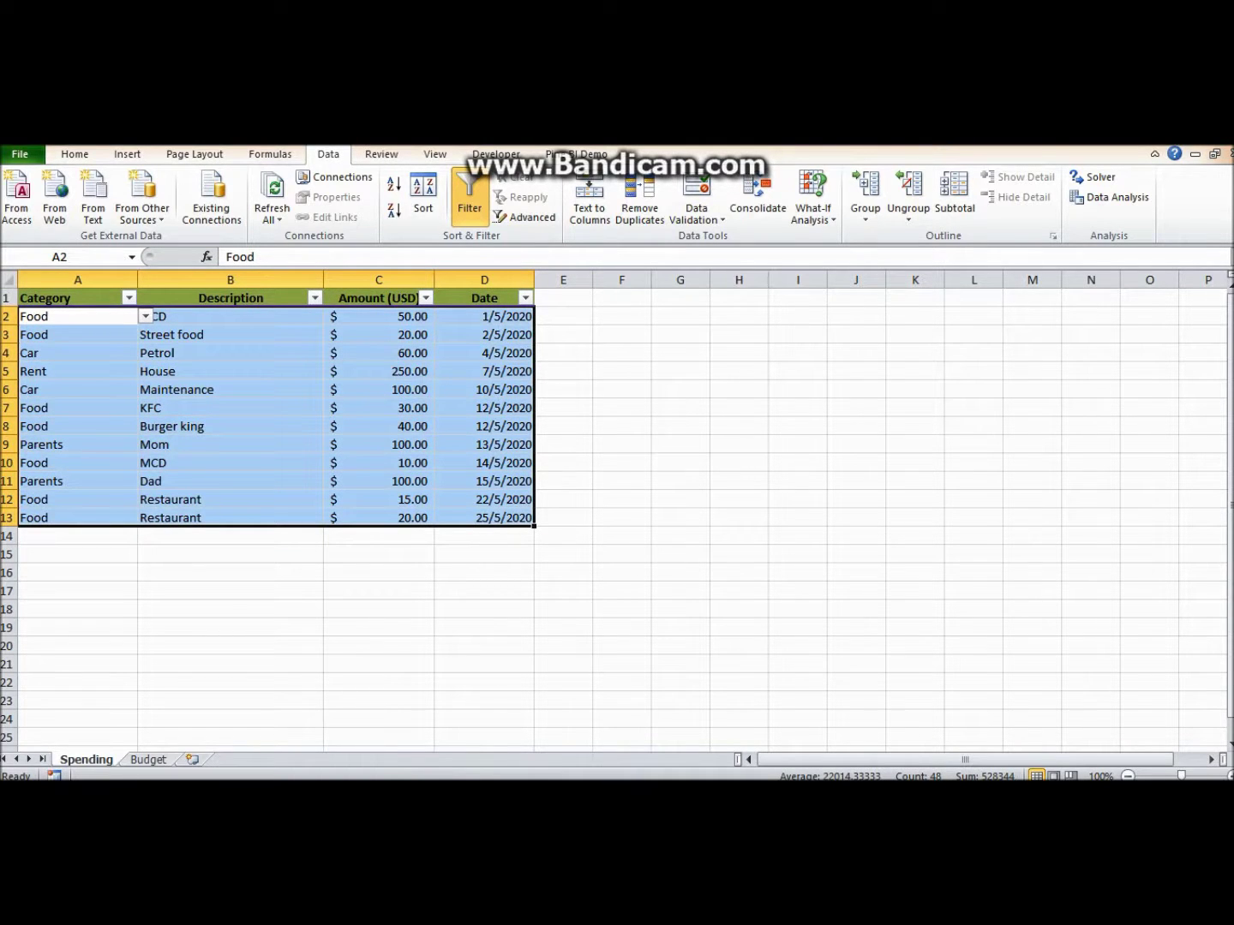
Switch to the blank Power BI Desktop report and connect to the Budget_vs_Spending Excel workbook
{"action": "left_click", "coordinate": [546, 792]}
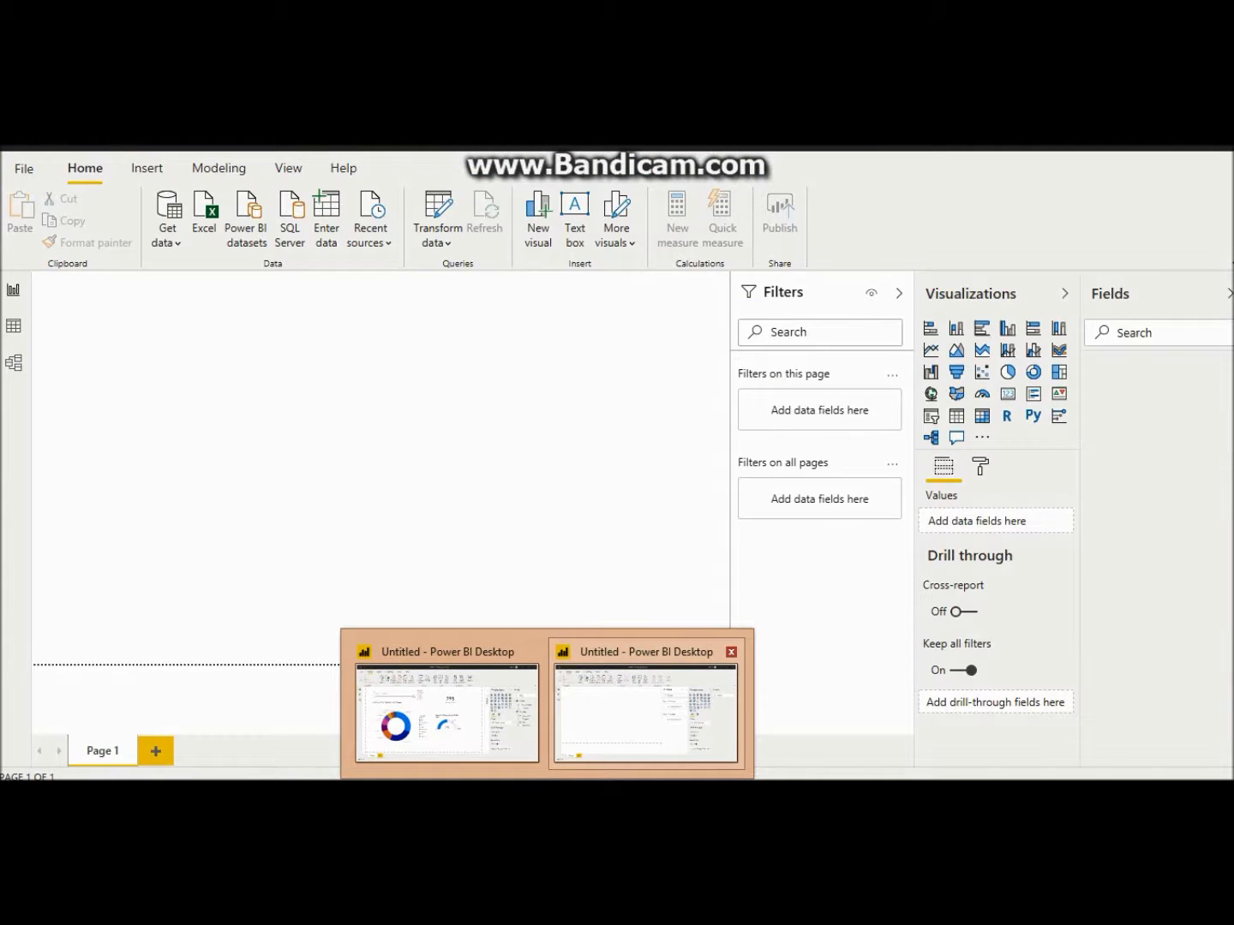
{"action": "left_click", "coordinate": [644, 712]}
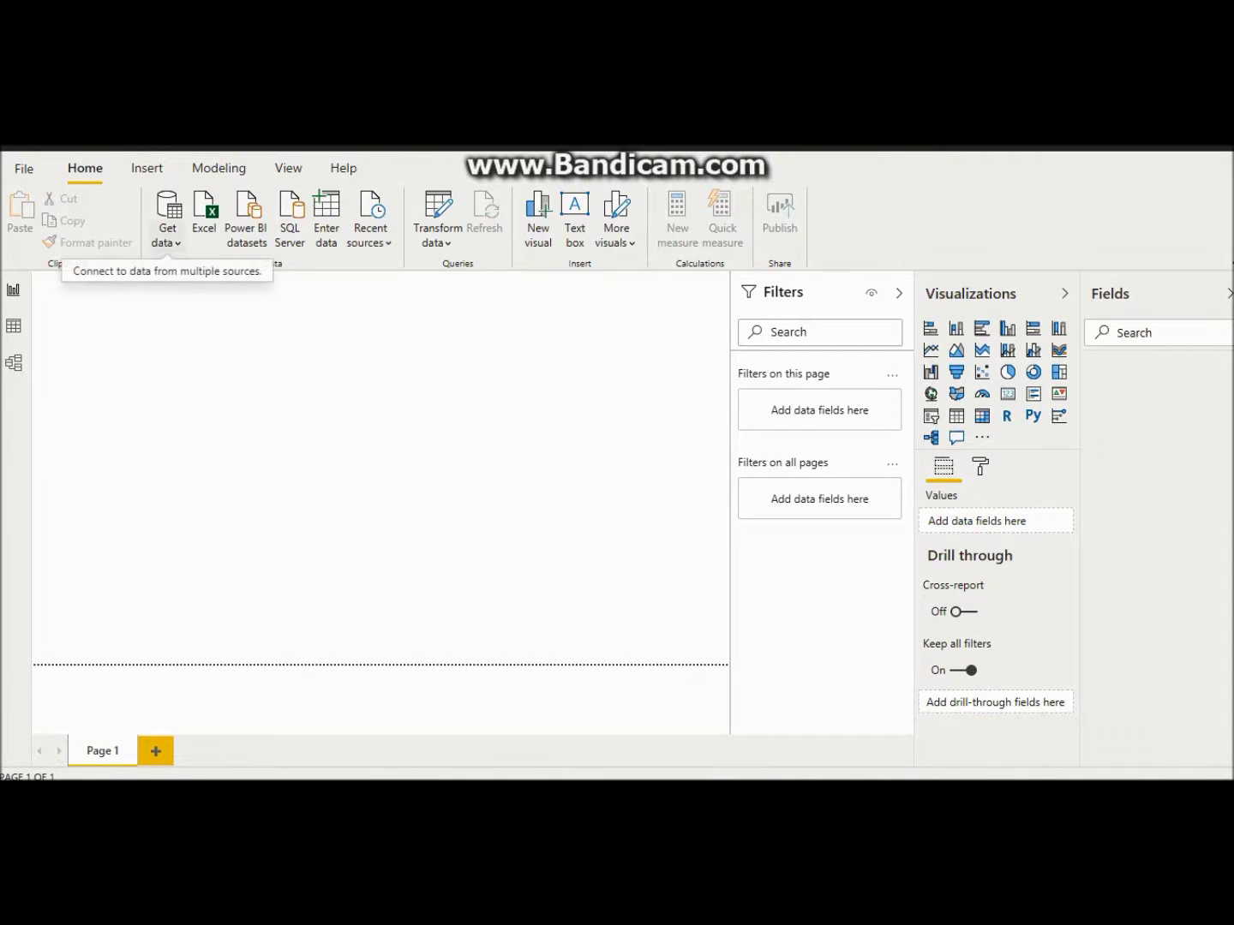
{"action": "left_click", "coordinate": [167, 219]}
{"action": "left_click", "coordinate": [199, 302]}
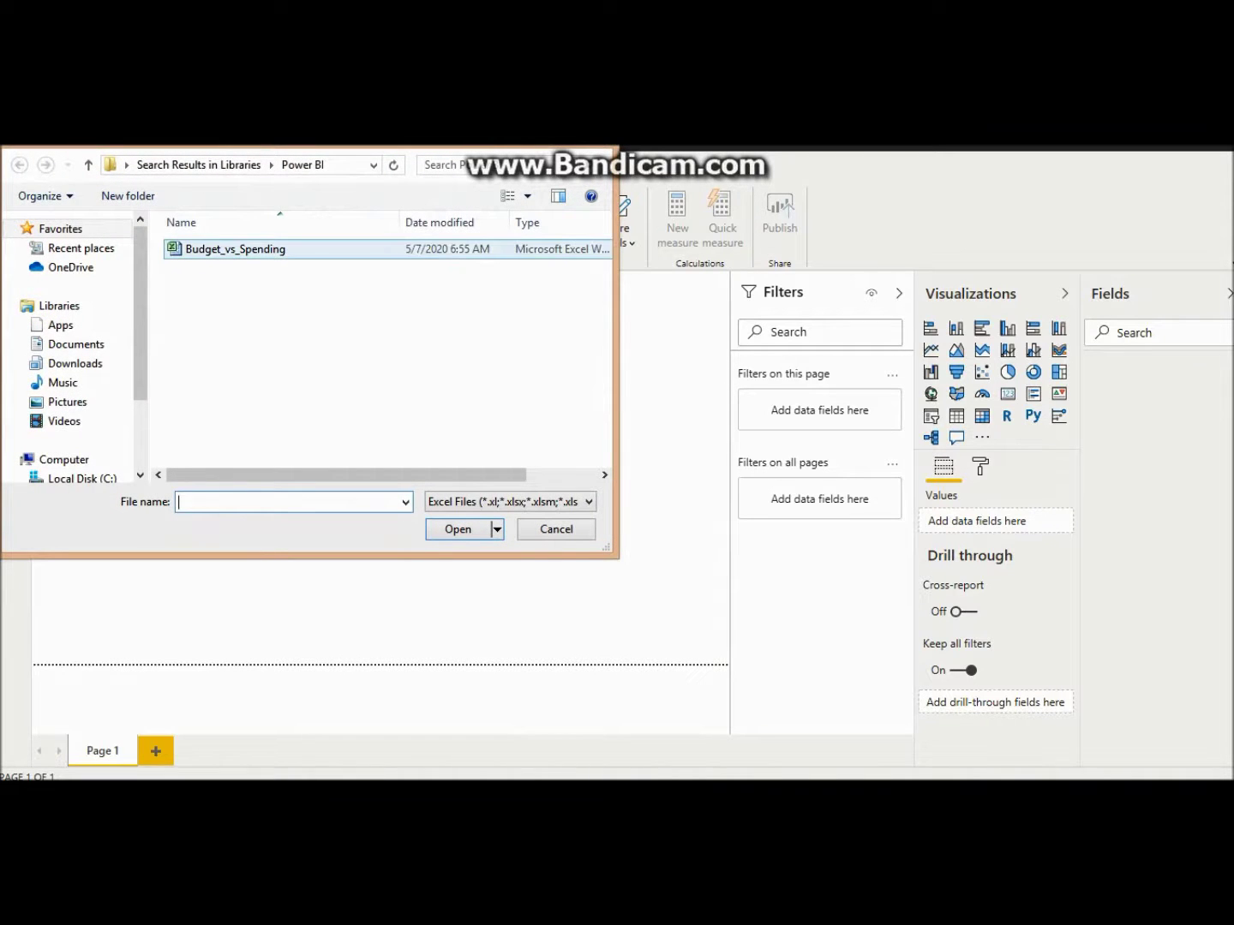
{"action": "left_click", "coordinate": [235, 248]}
{"action": "key", "text": "Return"}
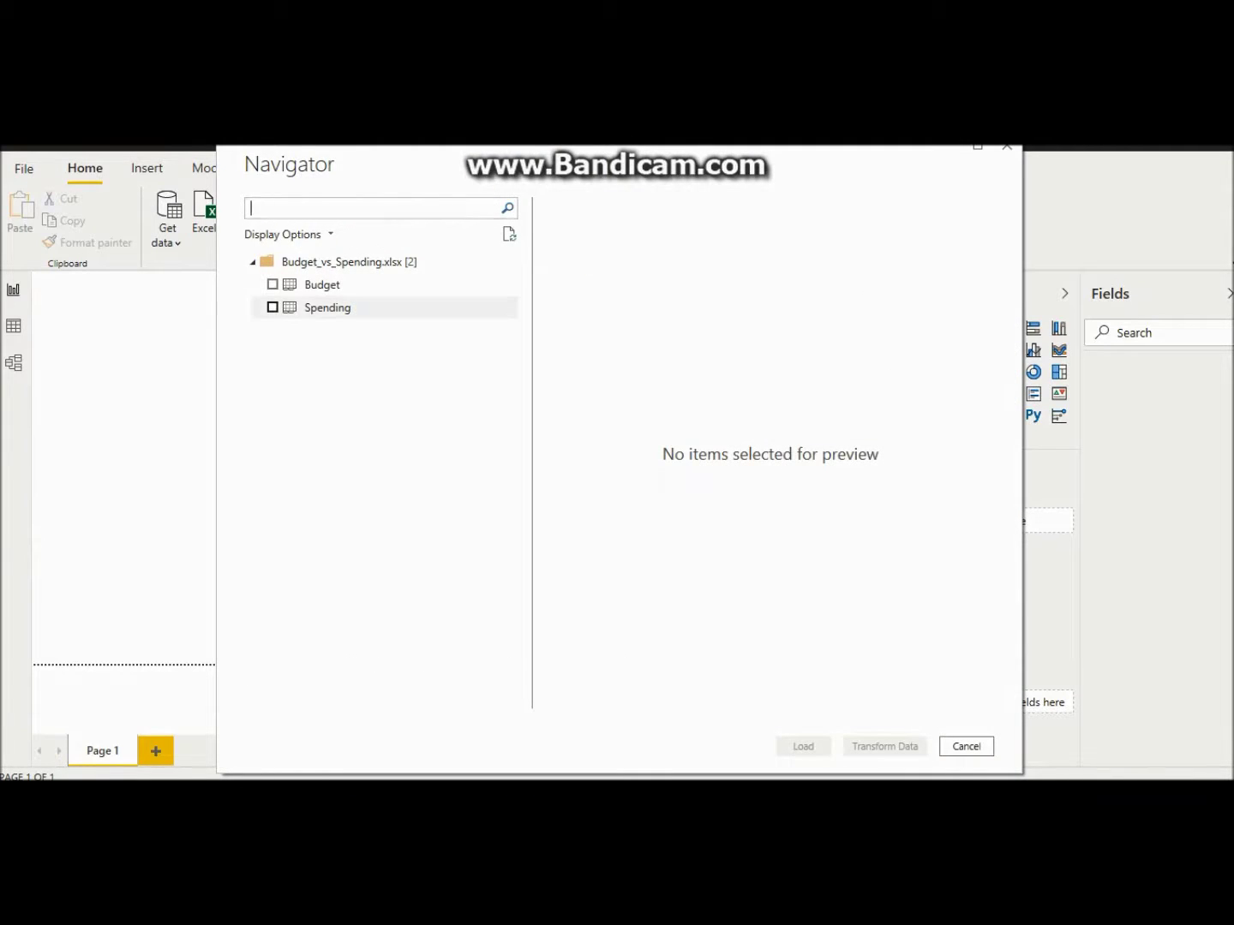
Load the Budget and Spending sheets from the workbook into the report
{"action": "left_click", "coordinate": [273, 283]}
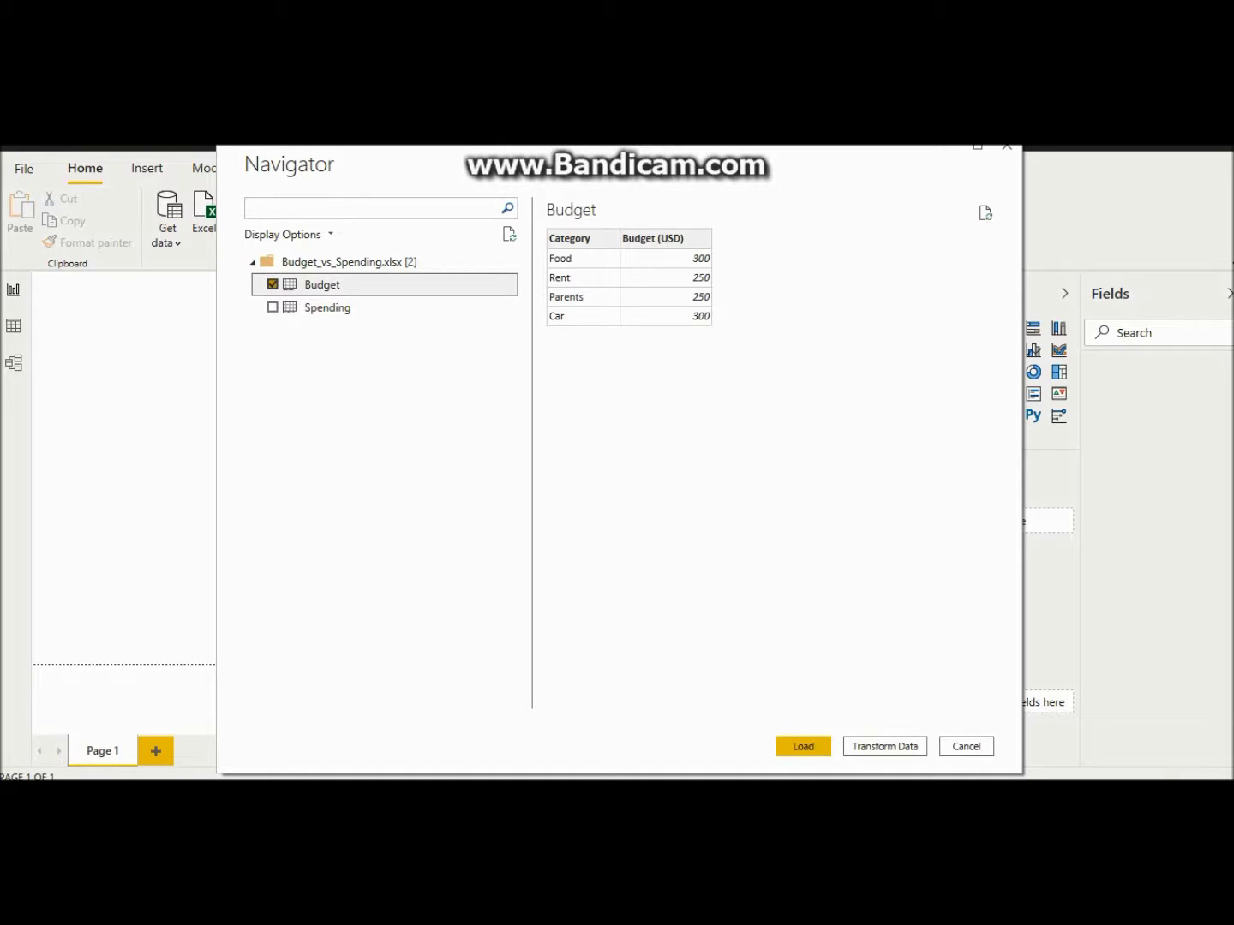
{"action": "left_click", "coordinate": [272, 308]}
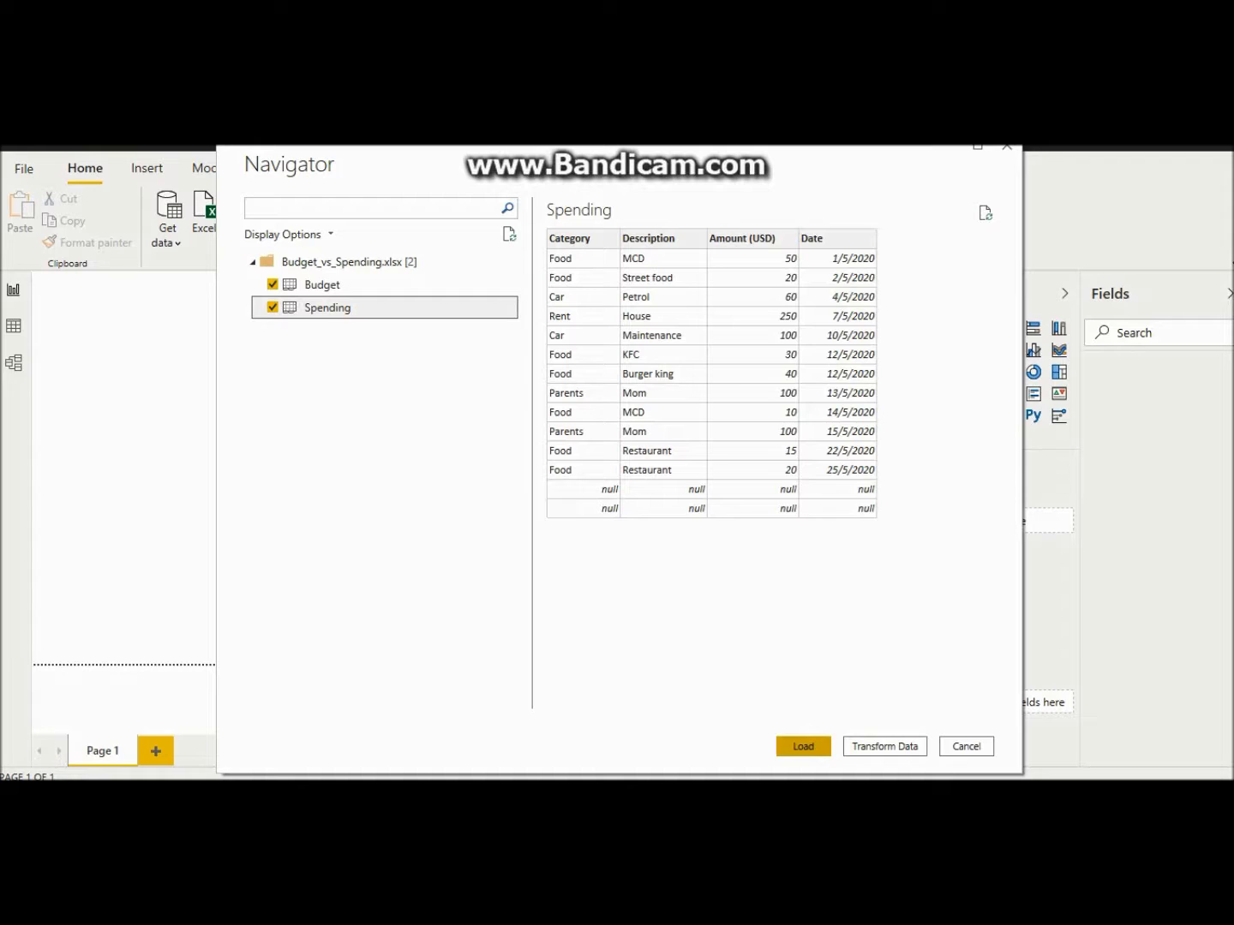
{"action": "left_click", "coordinate": [803, 745]}
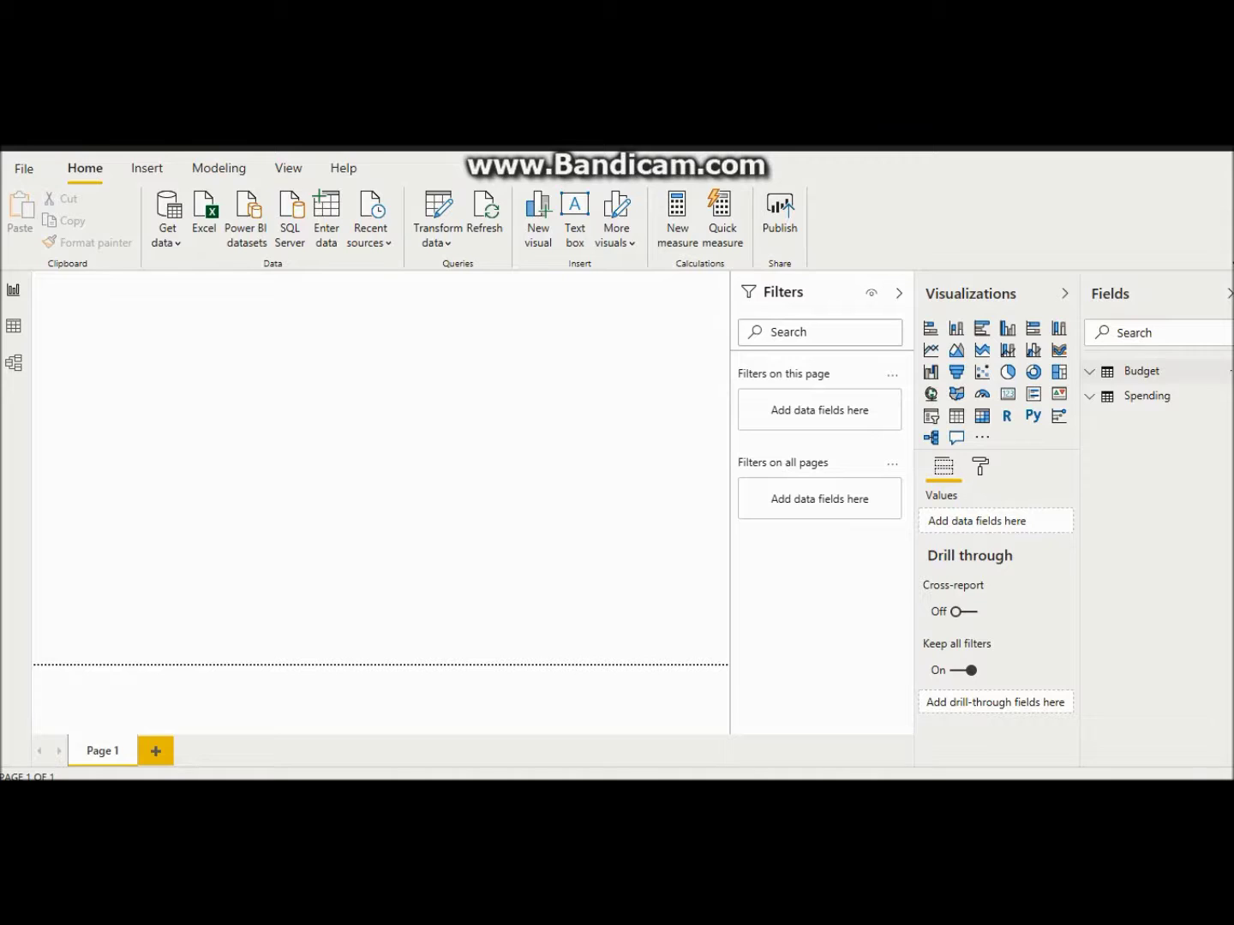
Inspect the fields of both loaded tables, the Budget table's columns, and the model relationship between Budget and Spending
{"action": "left_click", "coordinate": [1141, 371]}
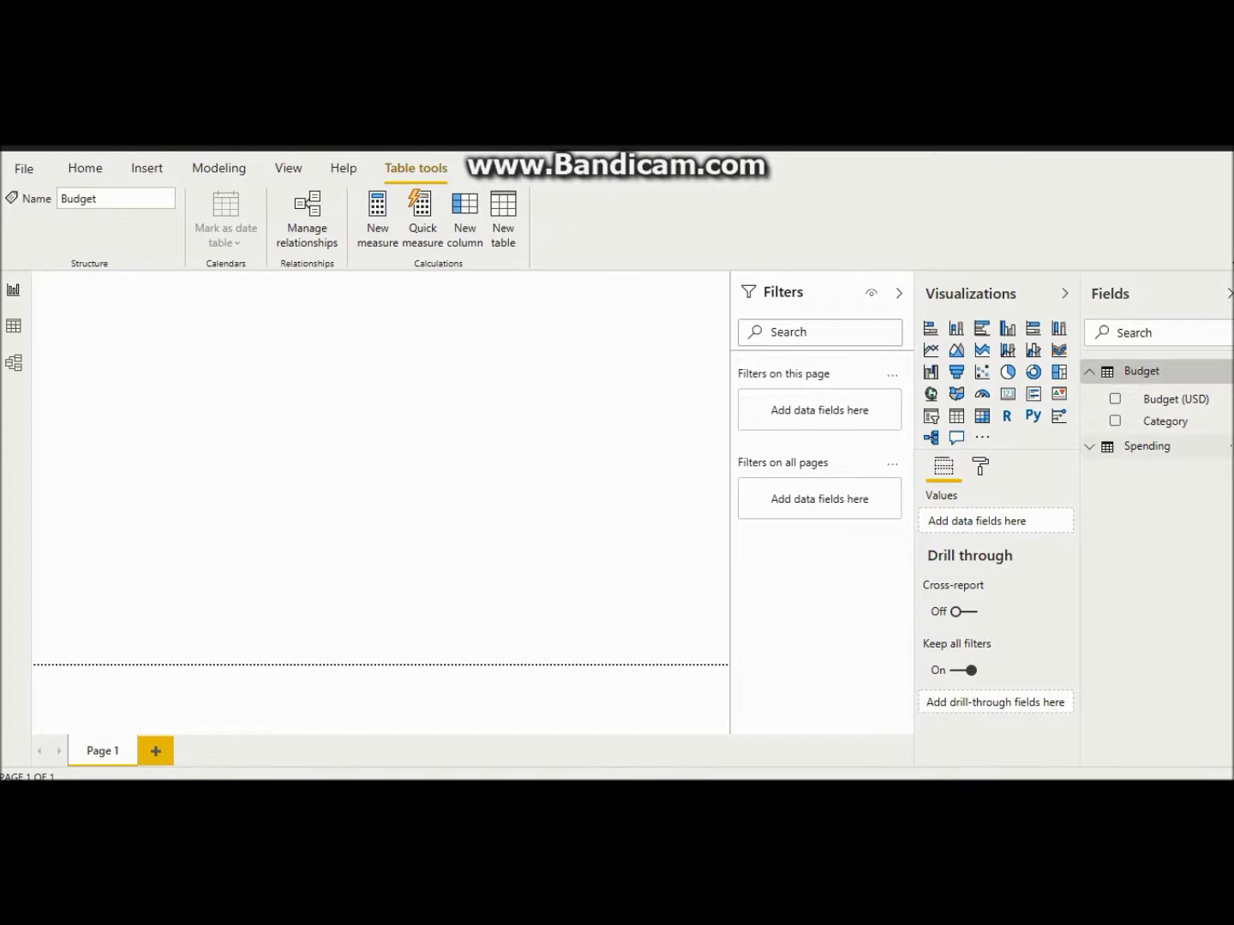
{"action": "left_click", "coordinate": [1146, 445]}
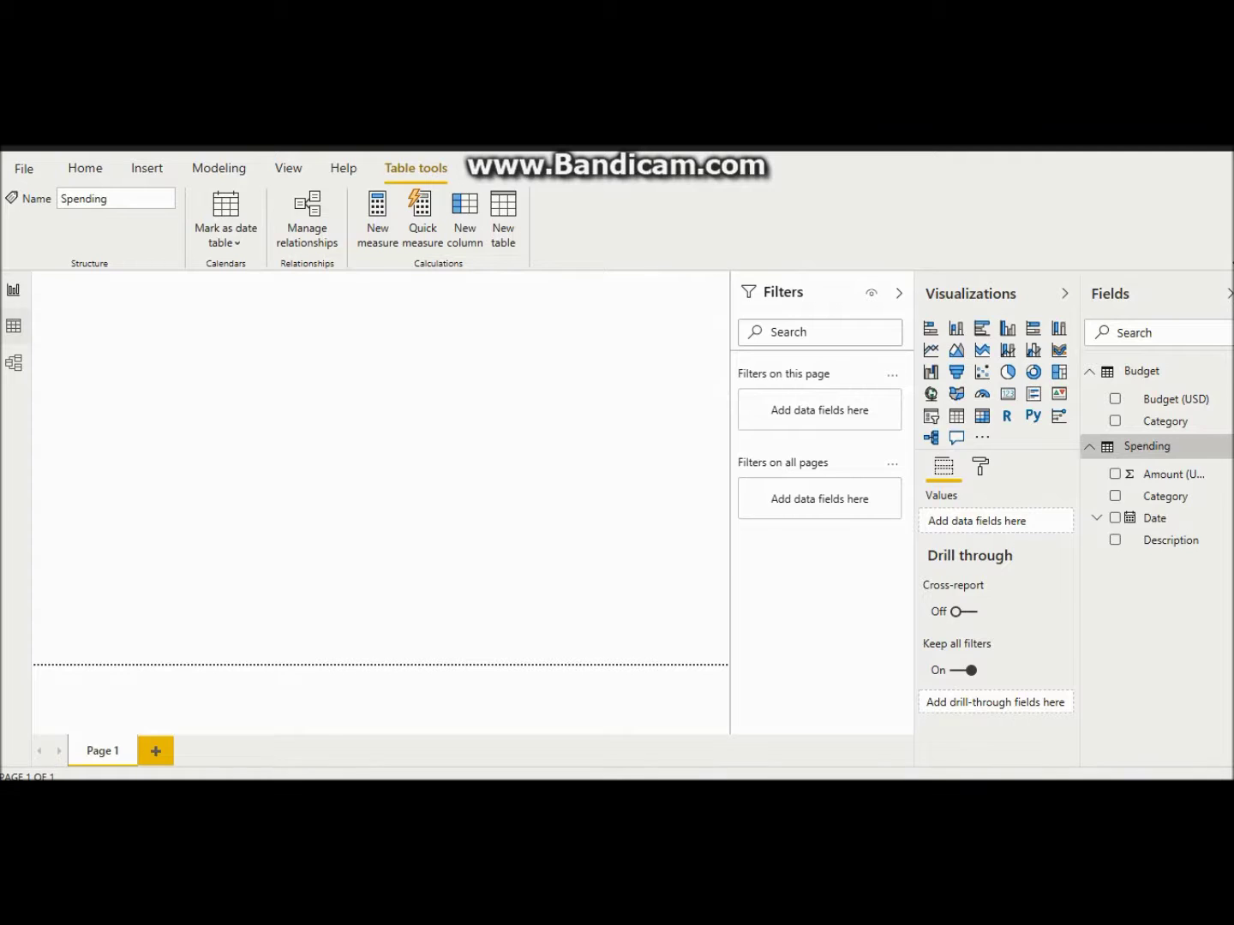
{"action": "left_click", "coordinate": [13, 325]}
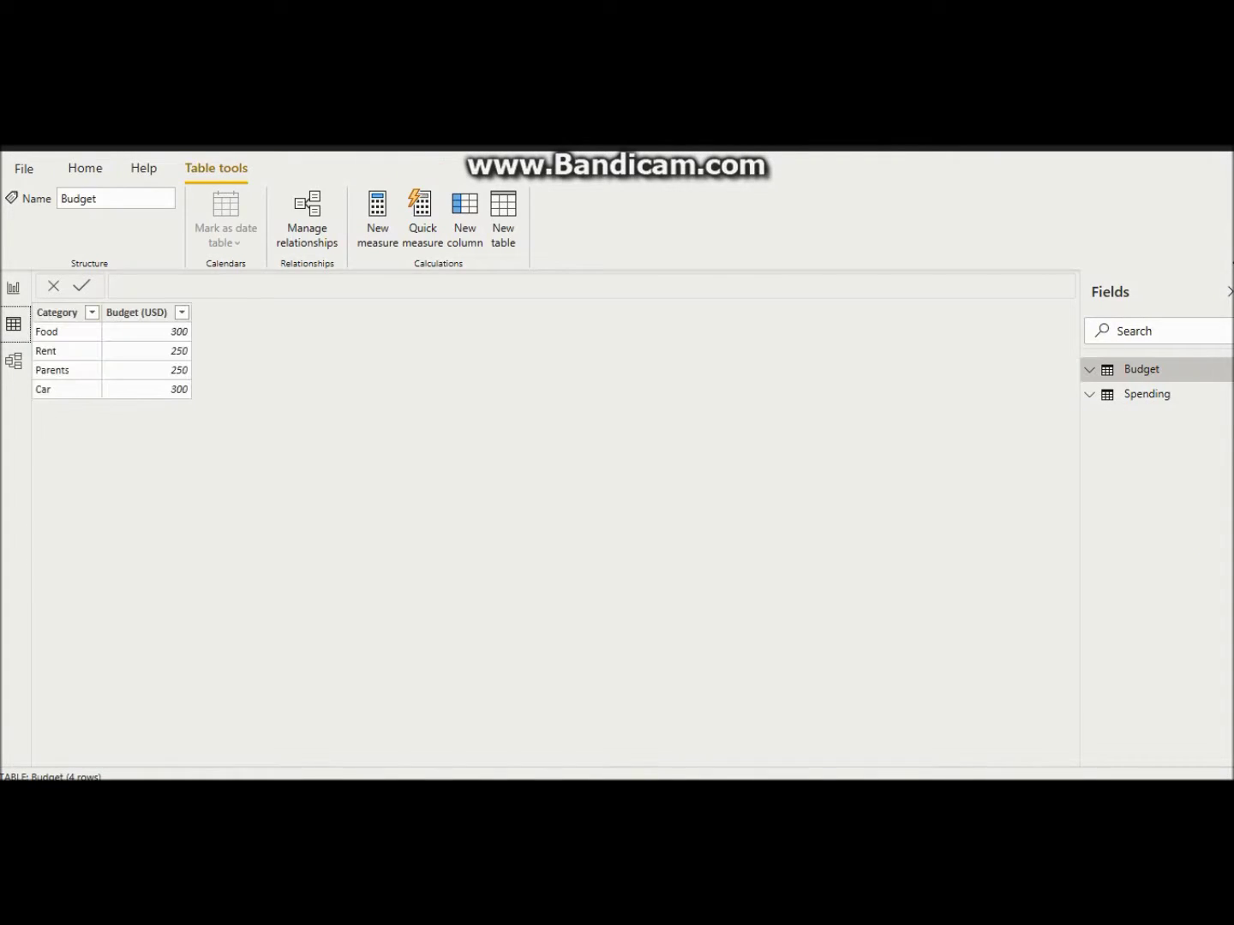
{"action": "left_click", "coordinate": [60, 312]}
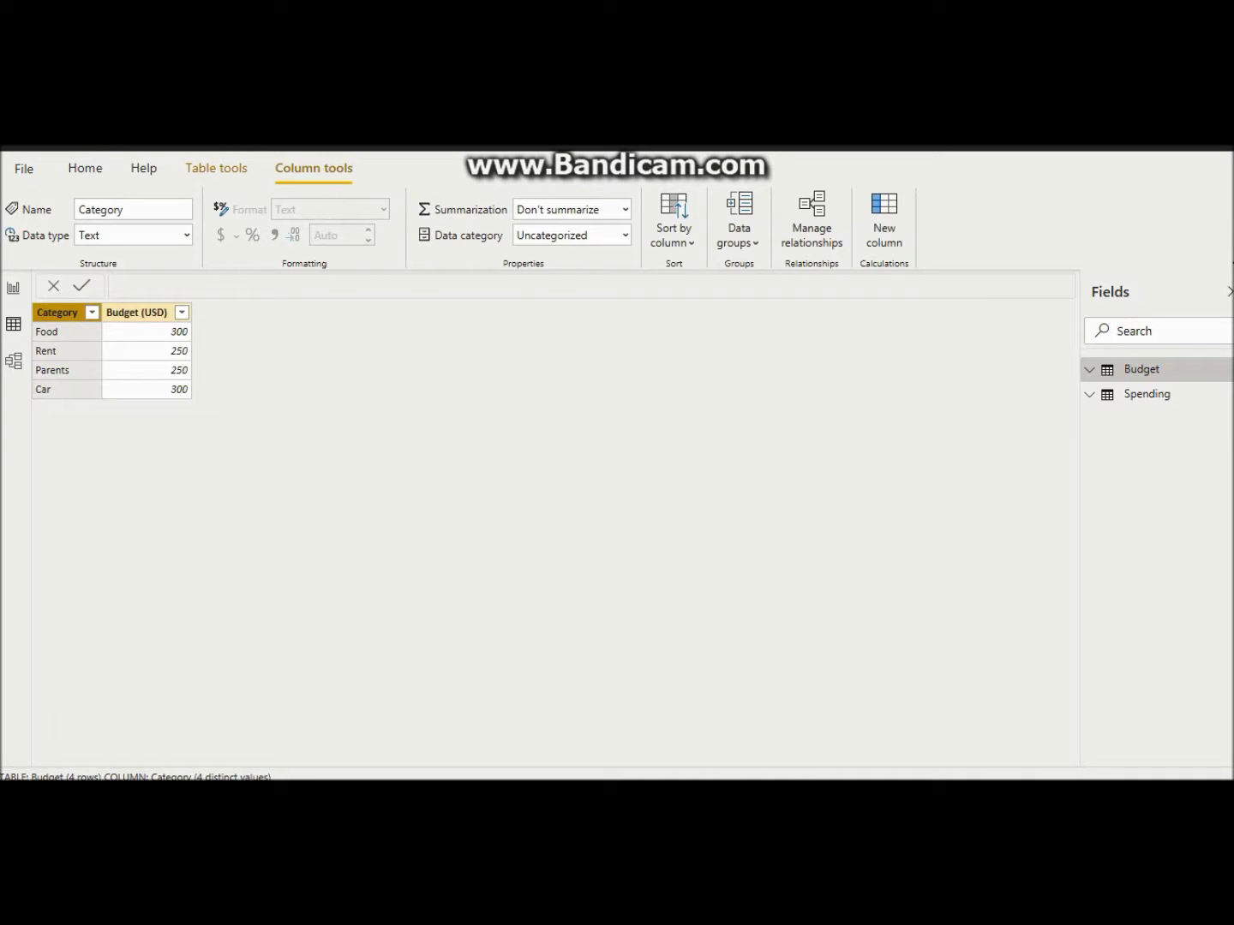
{"action": "left_click", "coordinate": [138, 312]}
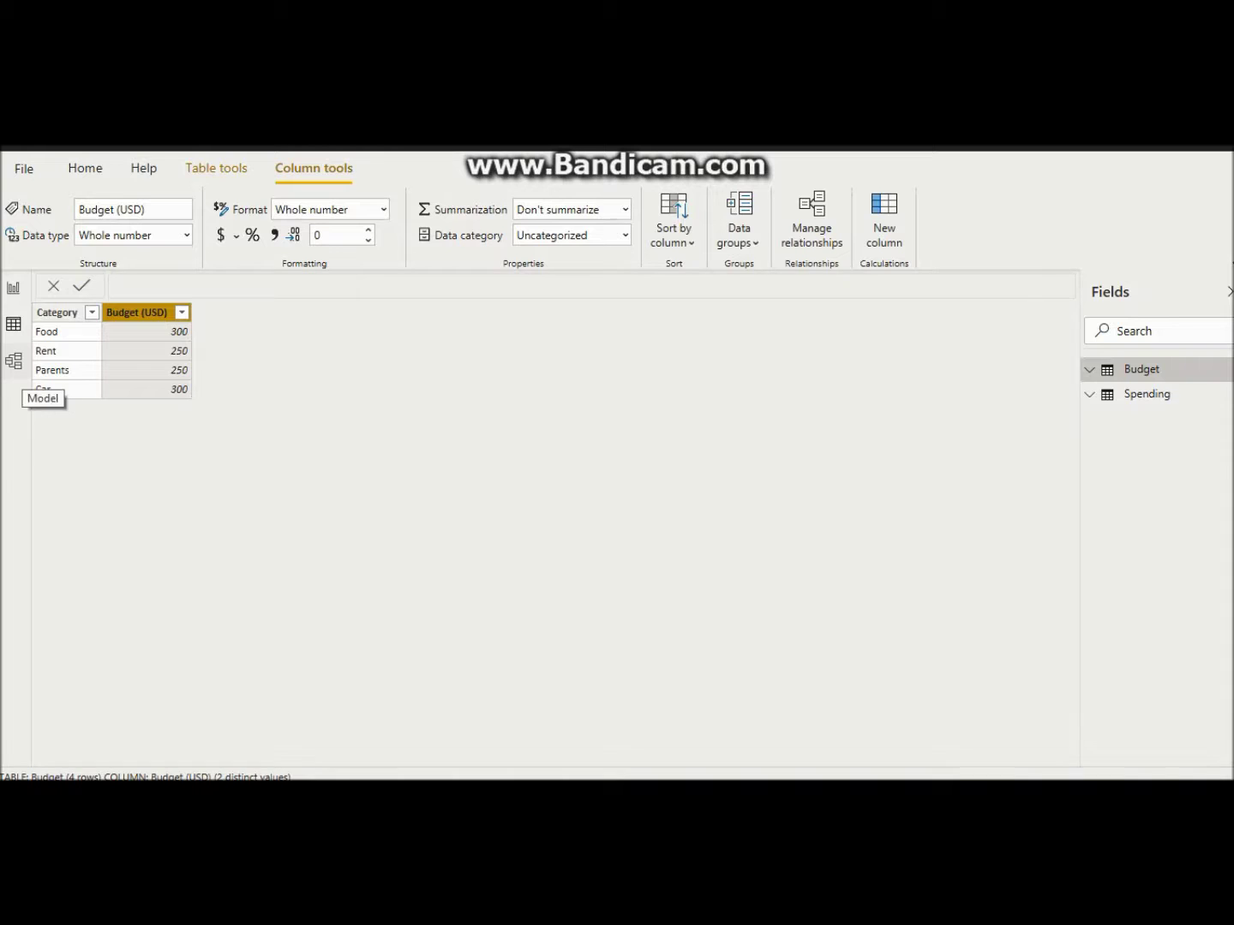
{"action": "left_click", "coordinate": [13, 360]}
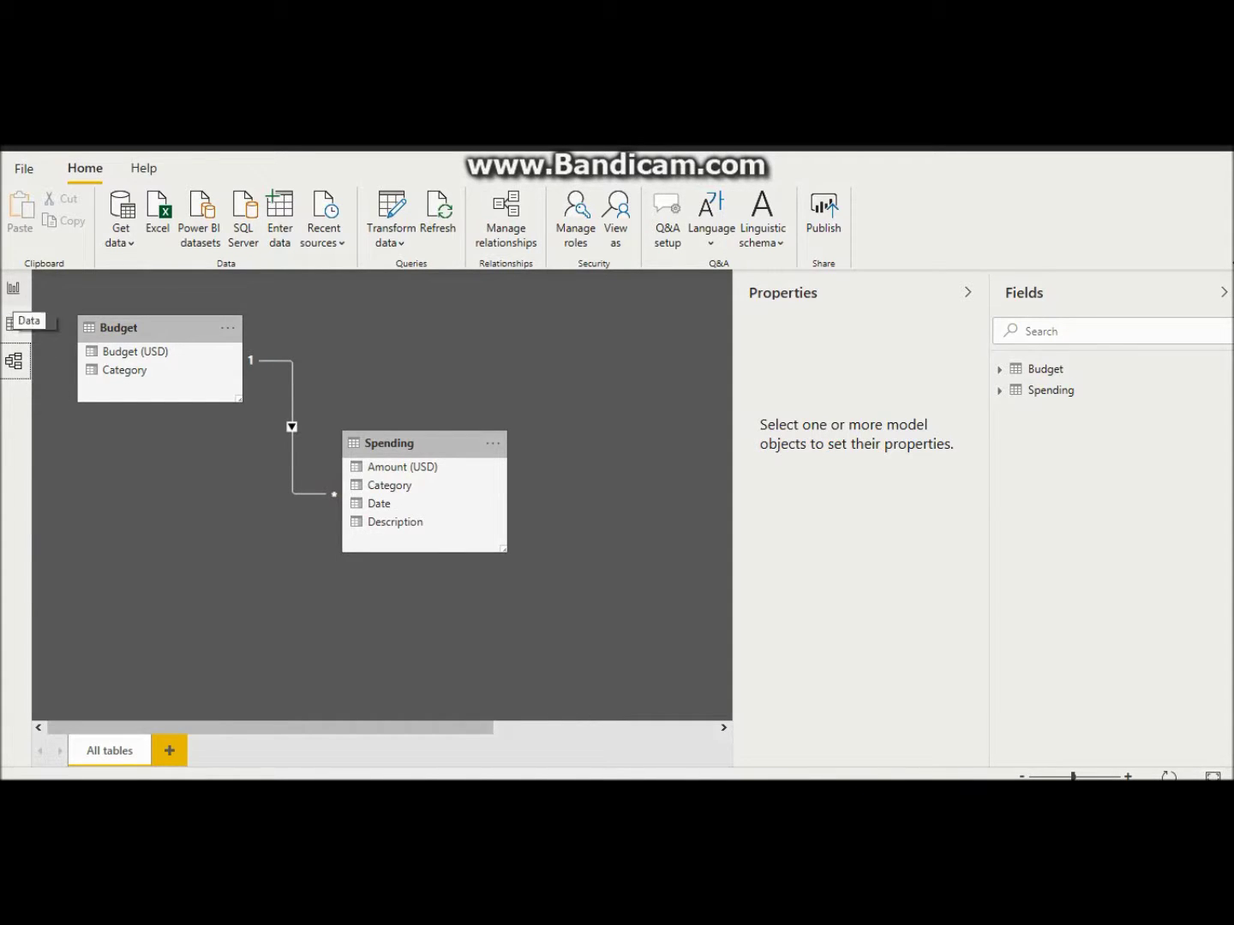
Add a donut chart to the report page, move it below the page's top edge and enlarge it
{"action": "left_click", "coordinate": [12, 289]}
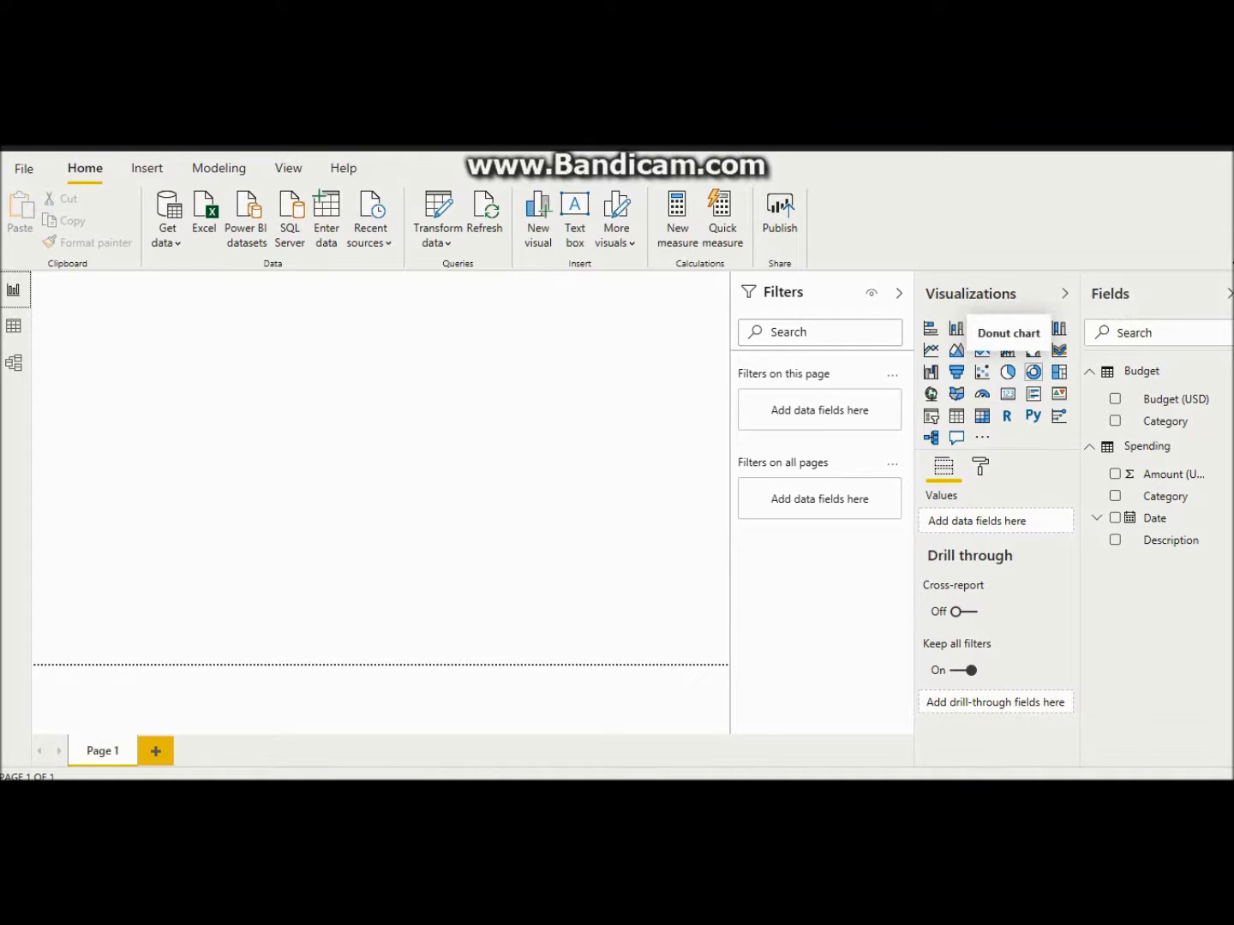
{"action": "left_click", "coordinate": [1033, 372]}
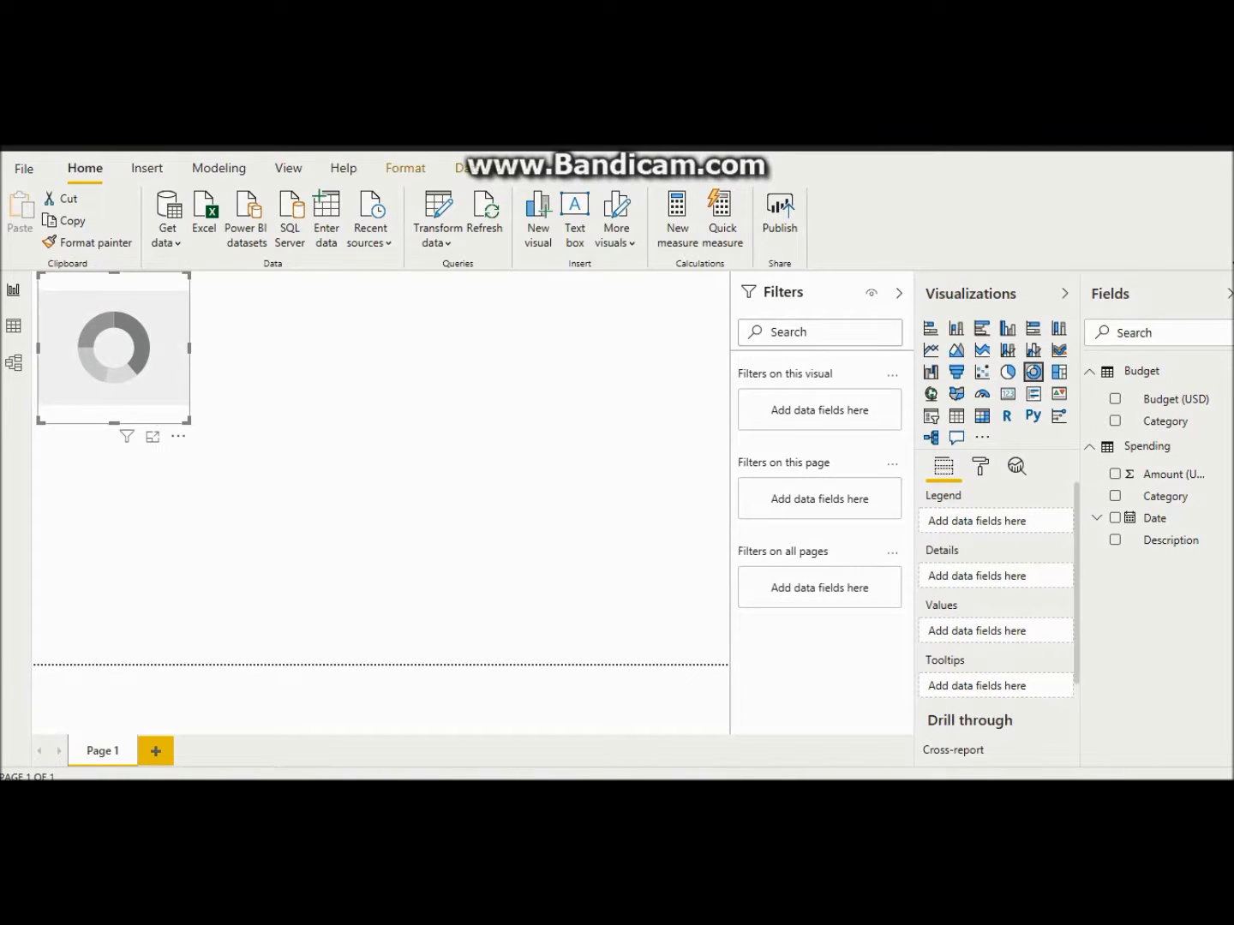
{"action": "left_click_drag", "start_coordinate": [113, 347], "coordinate": [117, 448]}
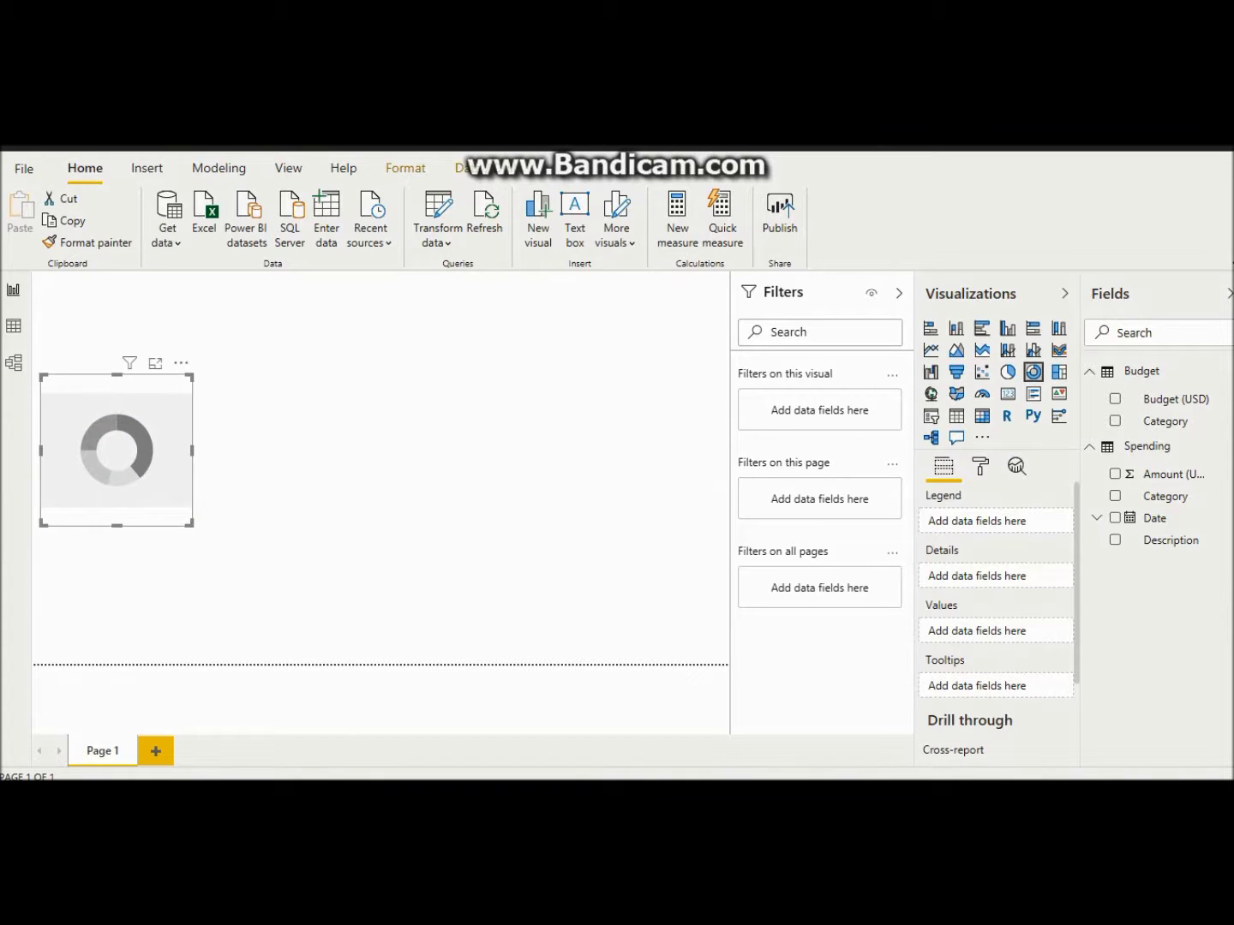
{"action": "left_click_drag", "start_coordinate": [190, 523], "coordinate": [371, 614]}
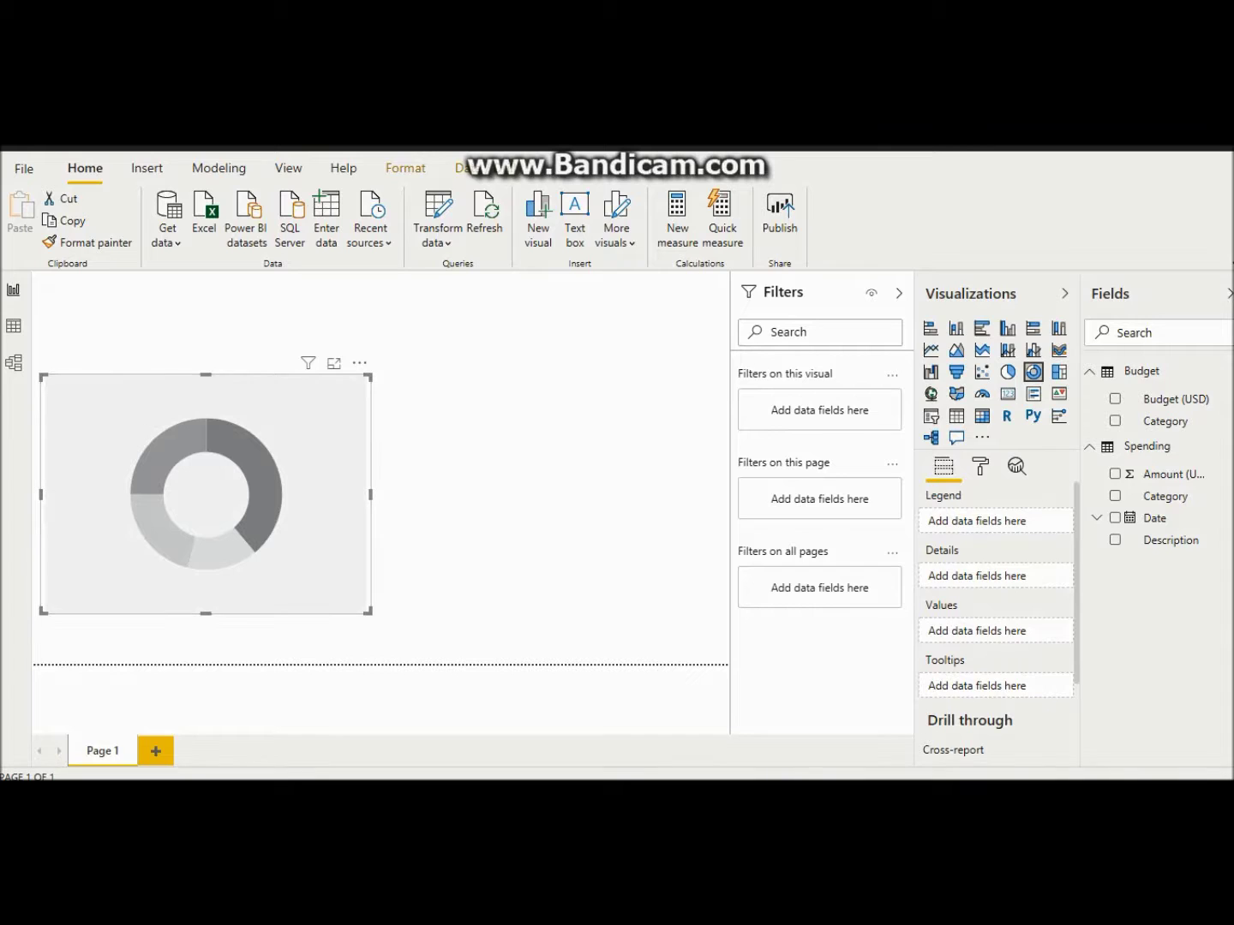
Assign the Spending fields Amount (USD) as values, Category as details and Description as legend, and slightly enlarge the donut chart
{"action": "scroll", "coordinate": [994, 591], "scroll_direction": "down", "scroll_amount": 1}
{"action": "scroll", "coordinate": [994, 599], "scroll_direction": "up", "scroll_amount": 2}
{"action": "left_click_drag", "start_coordinate": [1165, 473], "coordinate": [1019, 630]}
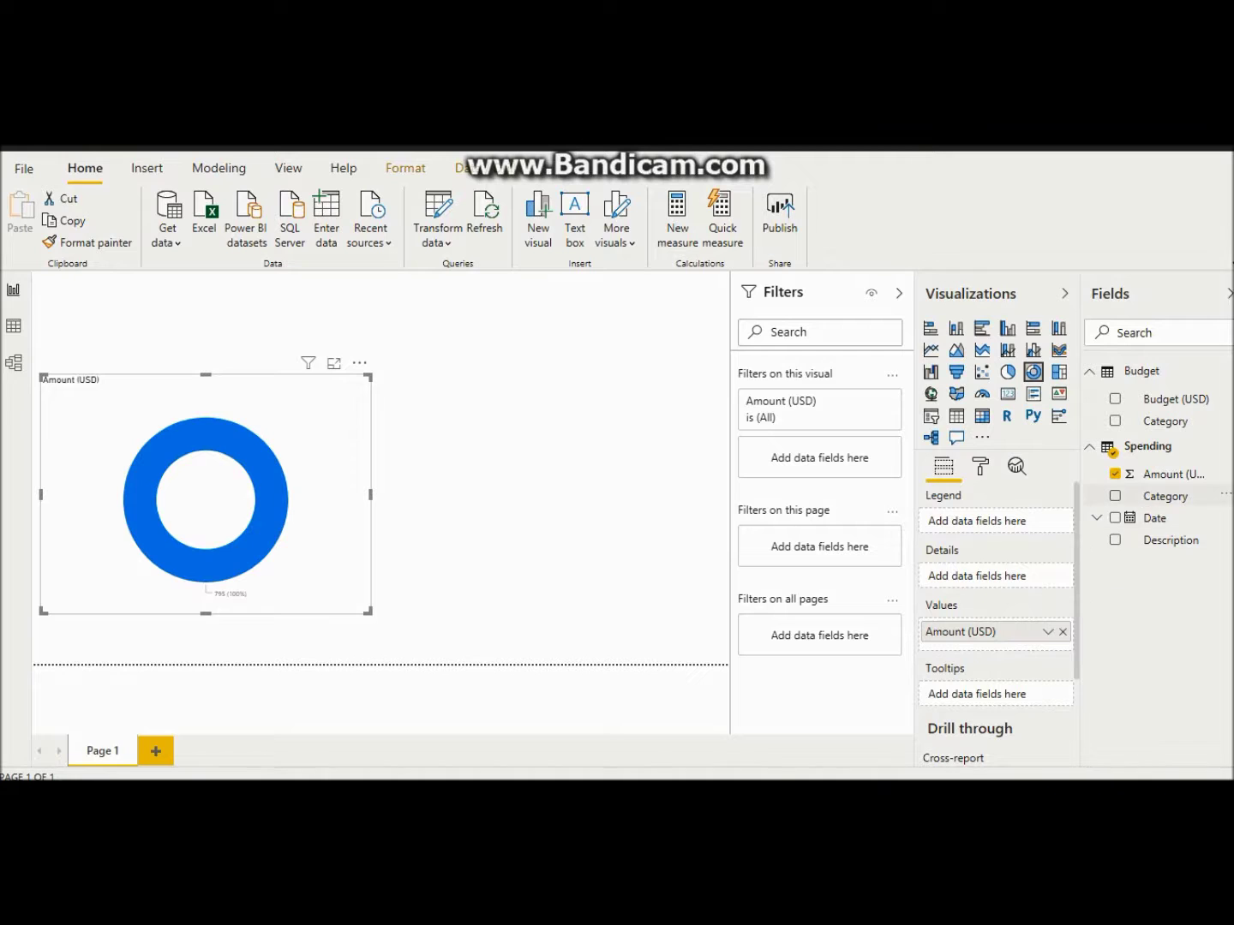
{"action": "left_click_drag", "start_coordinate": [1165, 496], "coordinate": [994, 575]}
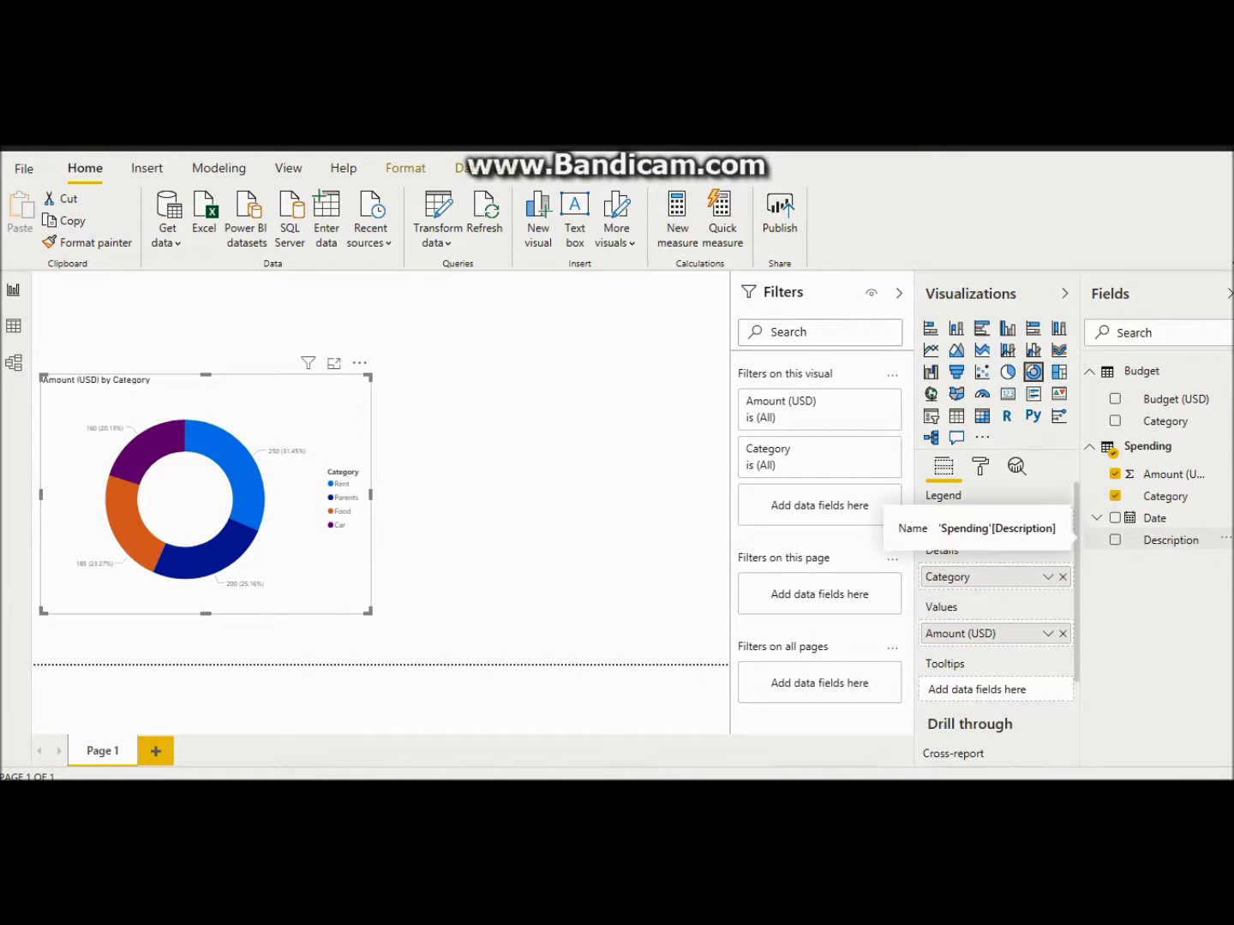
{"action": "left_click_drag", "start_coordinate": [1170, 540], "coordinate": [955, 520]}
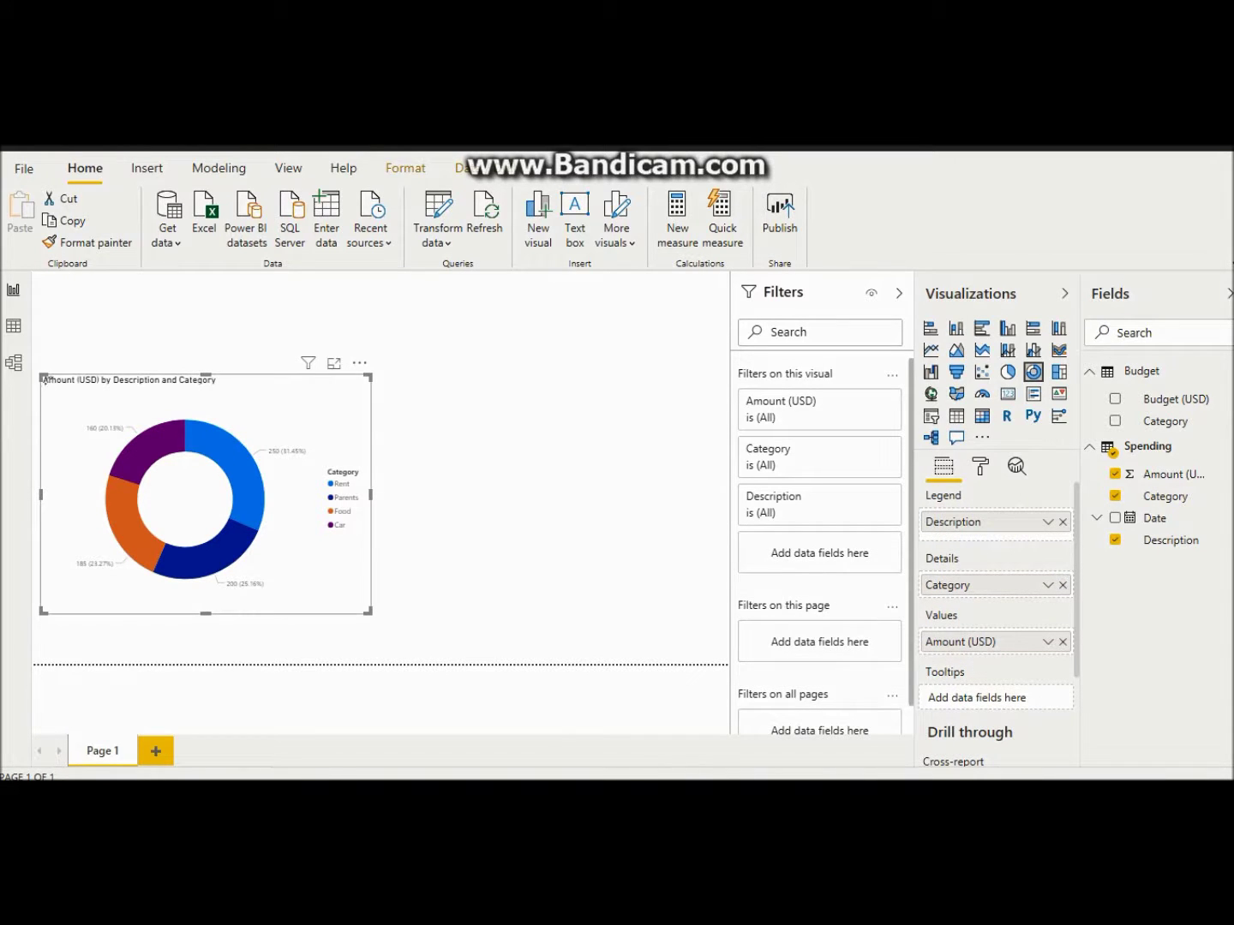
{"action": "left_click", "coordinate": [354, 359]}
{"action": "left_click_drag", "start_coordinate": [372, 621], "coordinate": [391, 643]}
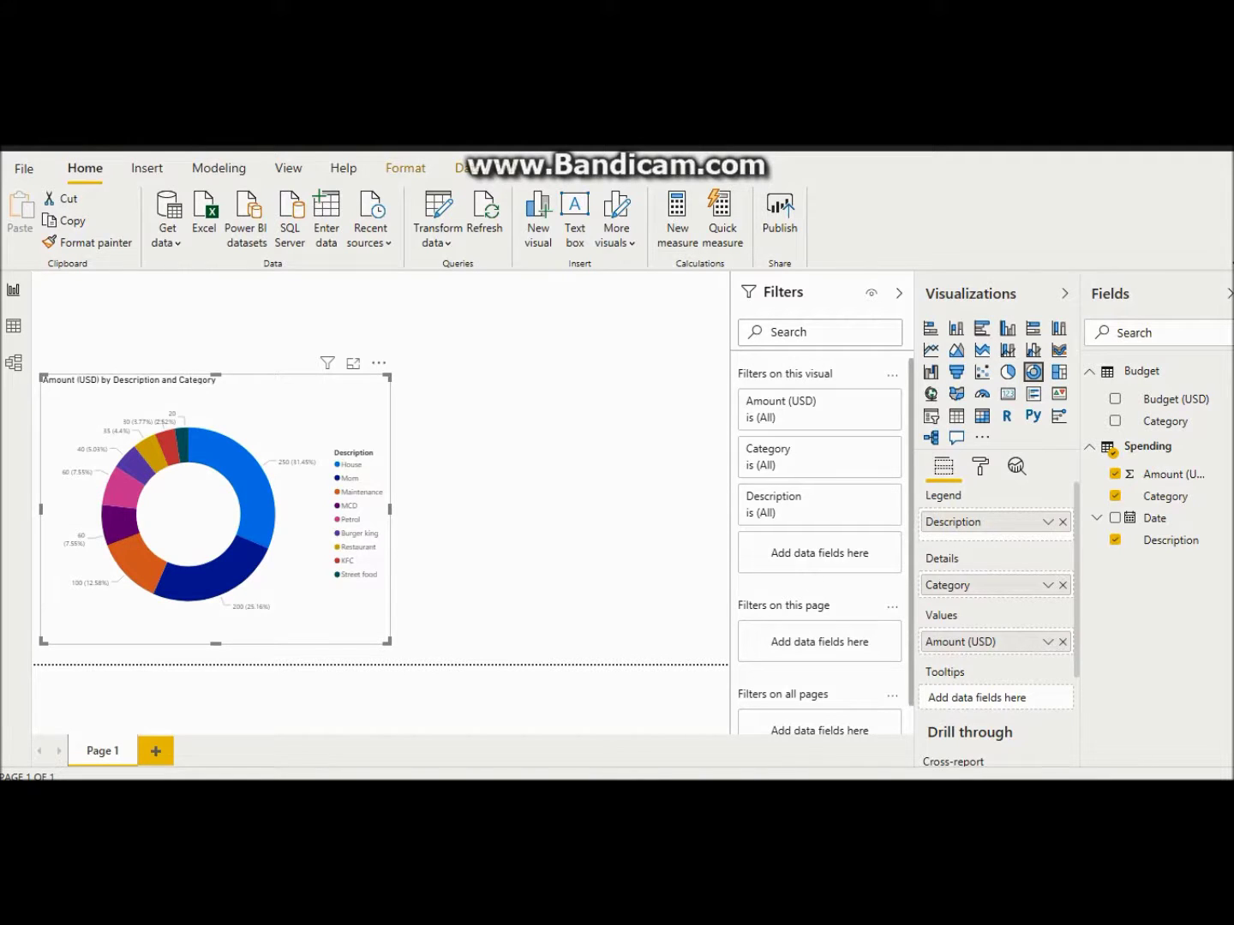
Add an empty slicer to the page, shrink it and place it just right of the donut chart
{"action": "left_click", "coordinate": [531, 506]}
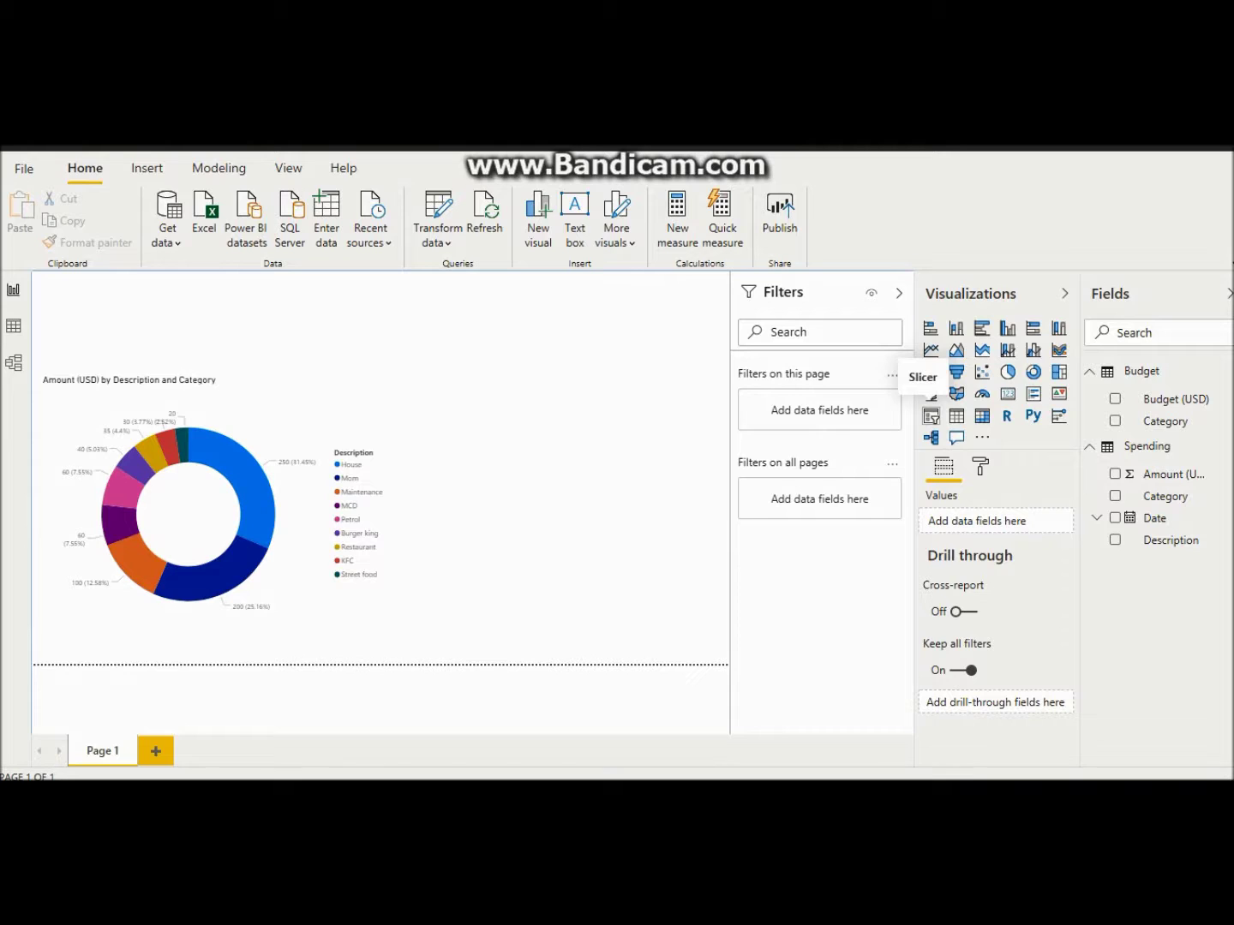
{"action": "left_click", "coordinate": [931, 416]}
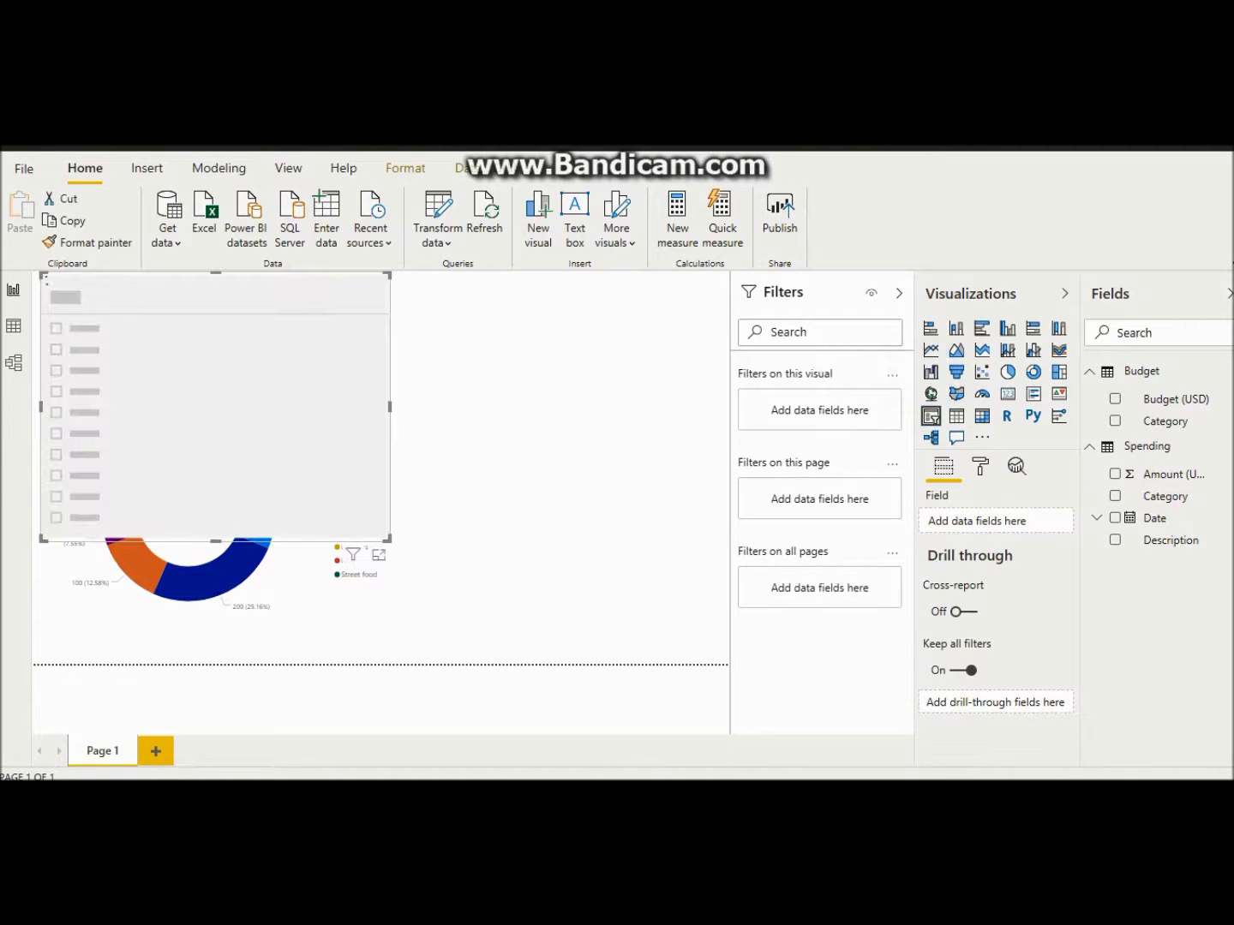
{"action": "left_click_drag", "start_coordinate": [388, 540], "coordinate": [162, 440]}
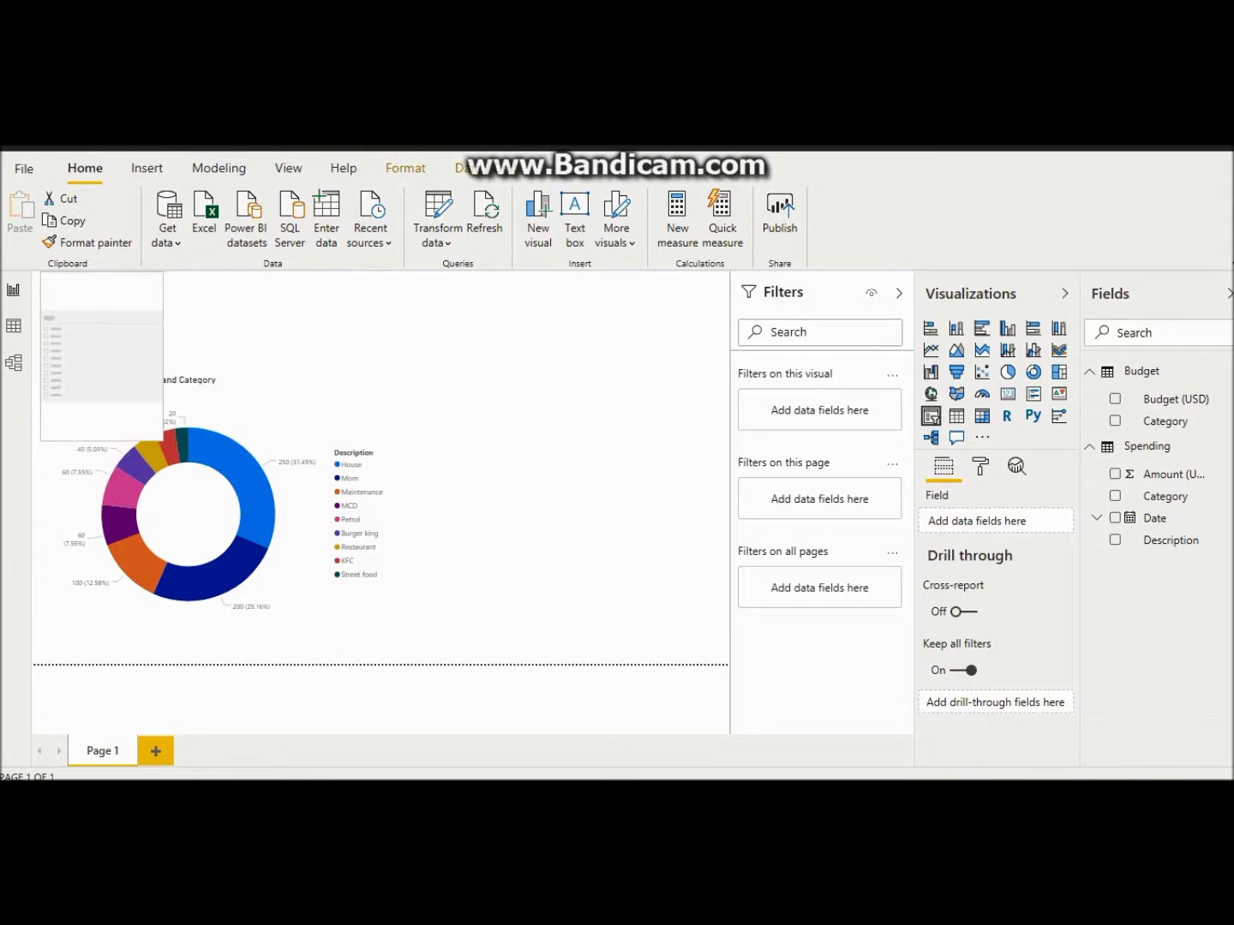
{"action": "left_click_drag", "start_coordinate": [102, 357], "coordinate": [452, 459]}
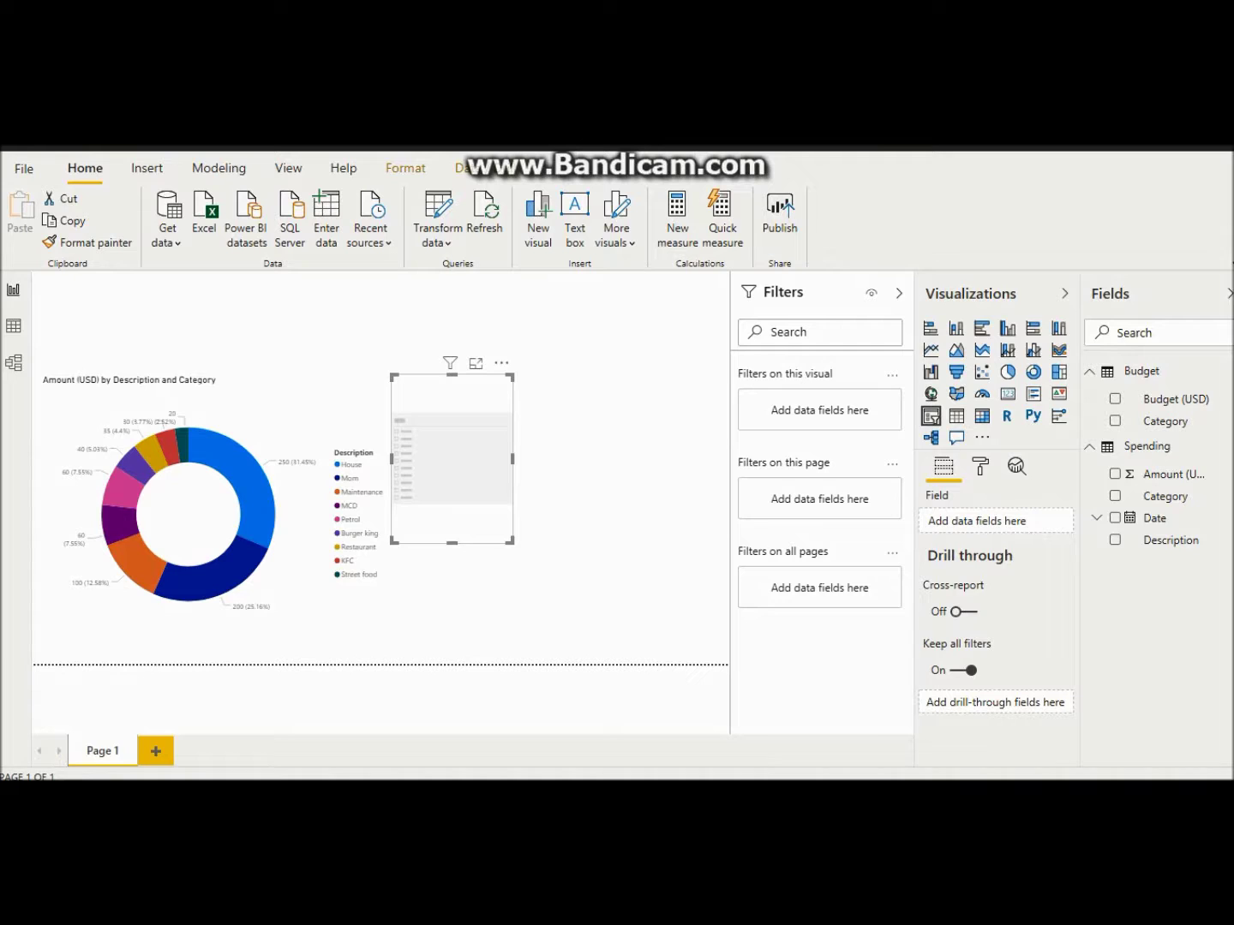
Assign the Spending table's Category field to the slicer, shorten it, and filter the donut chart by Food and by Car
{"action": "left_click_drag", "start_coordinate": [1165, 497], "coordinate": [994, 522]}
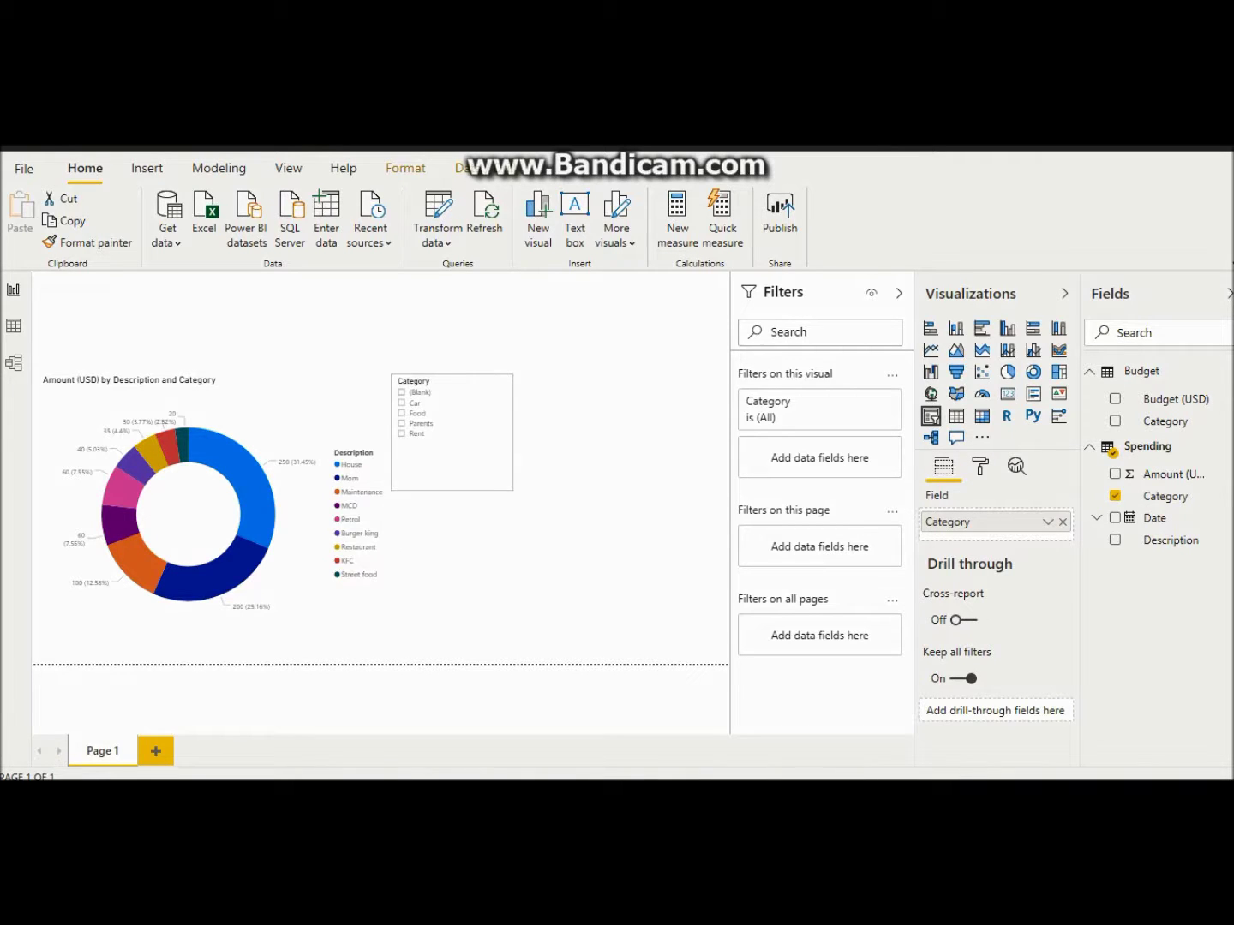
{"action": "left_click", "coordinate": [454, 445]}
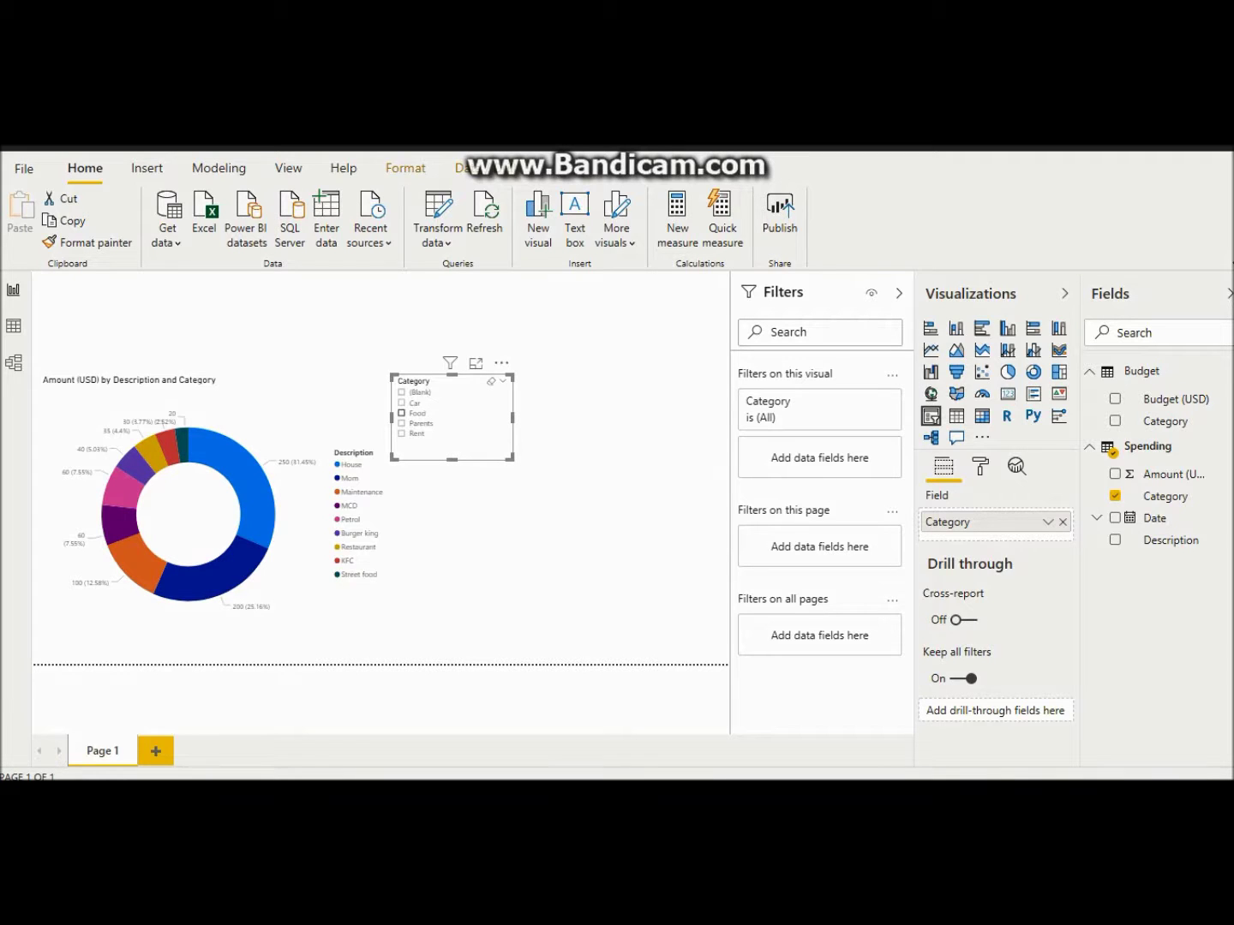
{"action": "left_click", "coordinate": [401, 413]}
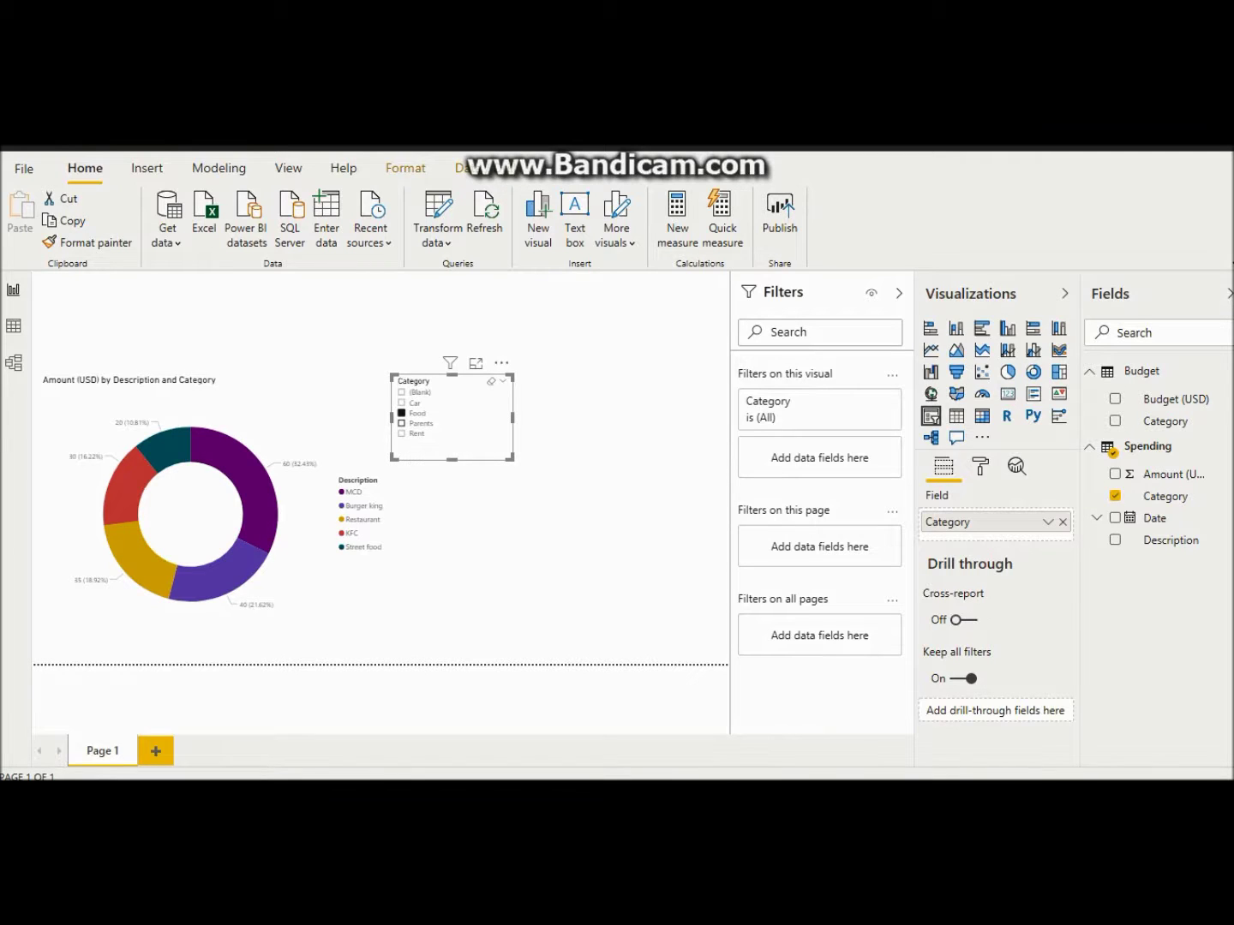
{"action": "left_click", "coordinate": [403, 403]}
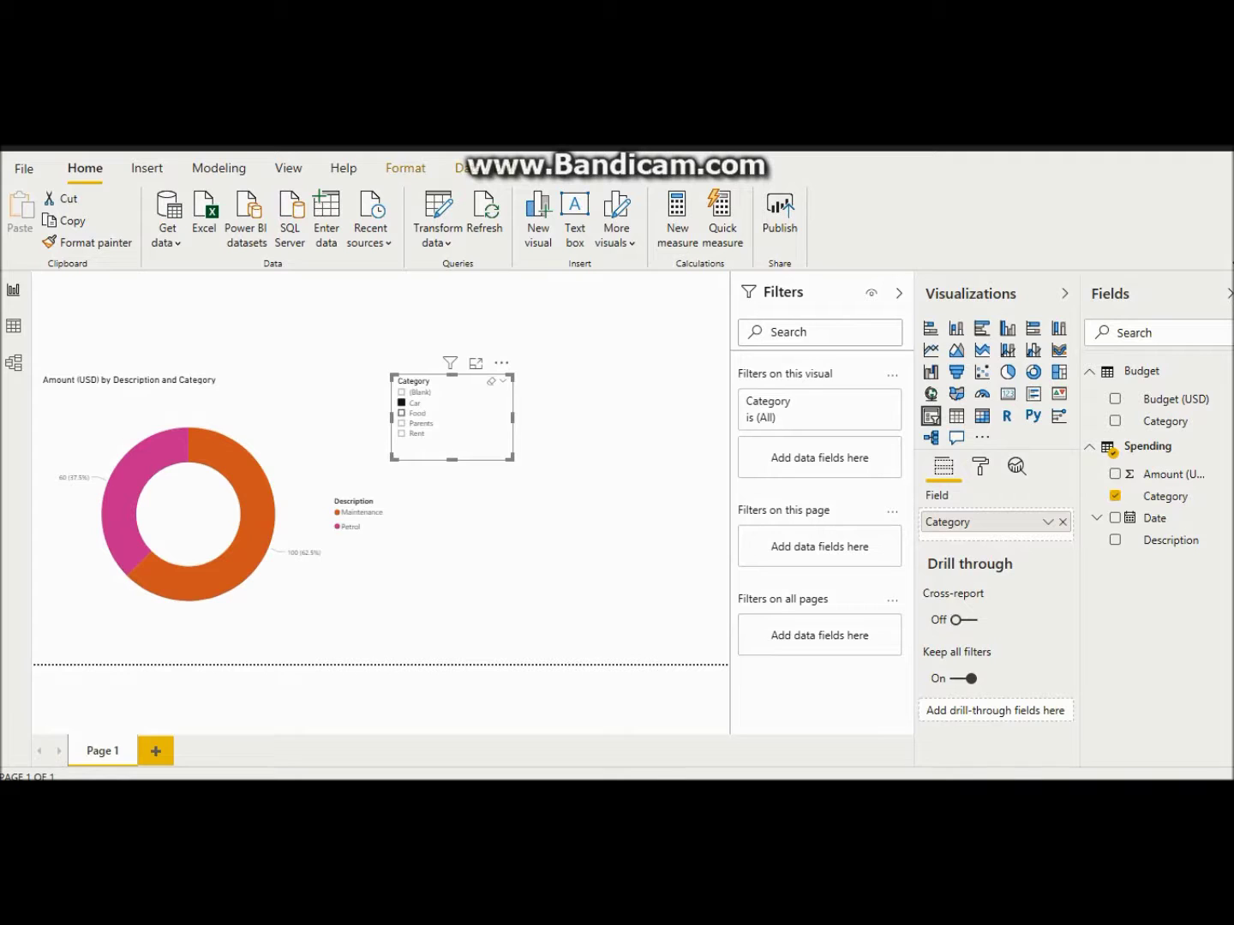
Move the Category slicer above the donut chart and clear its Car selection
{"action": "left_click_drag", "start_coordinate": [463, 380], "coordinate": [304, 284]}
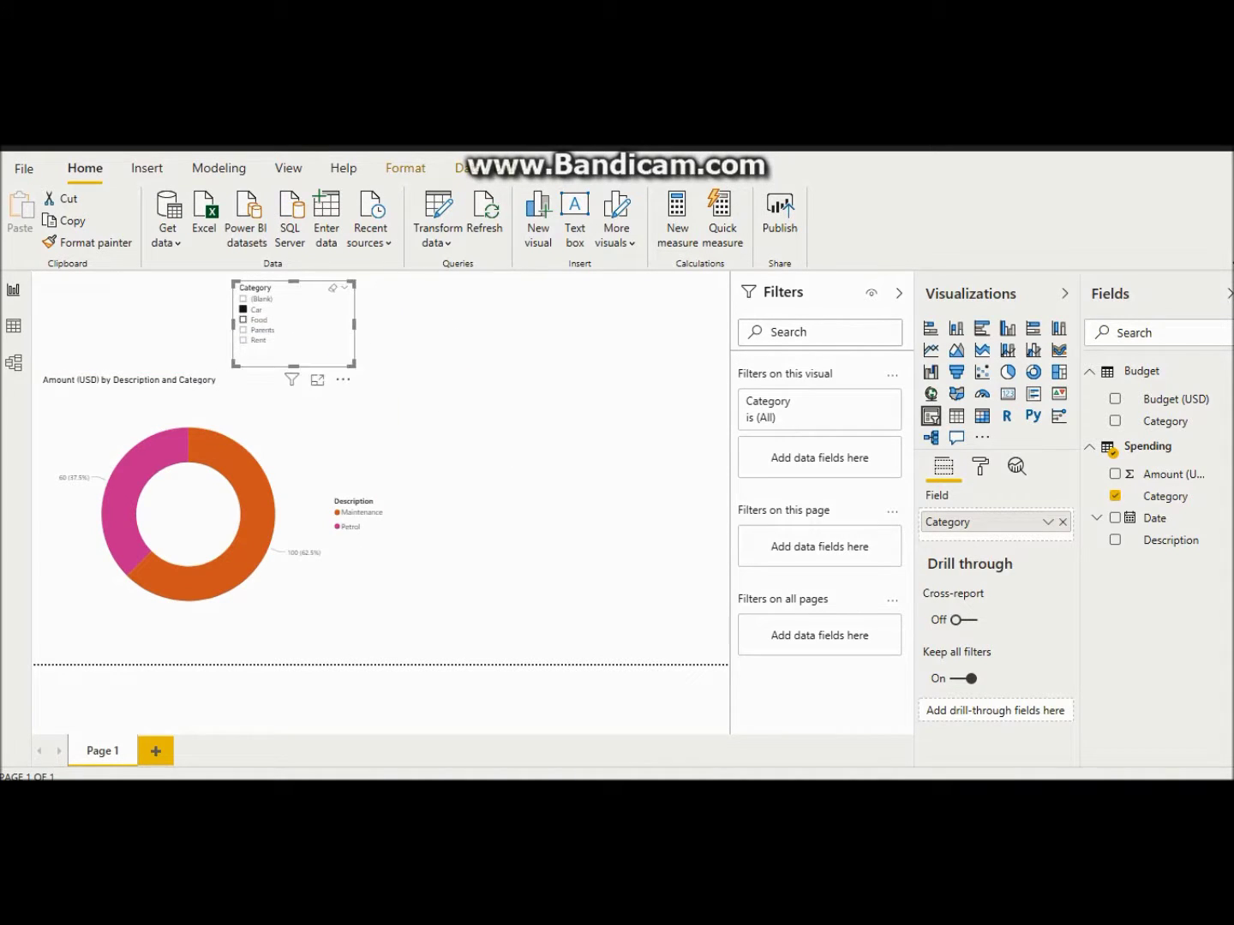
{"action": "left_click", "coordinate": [244, 308]}
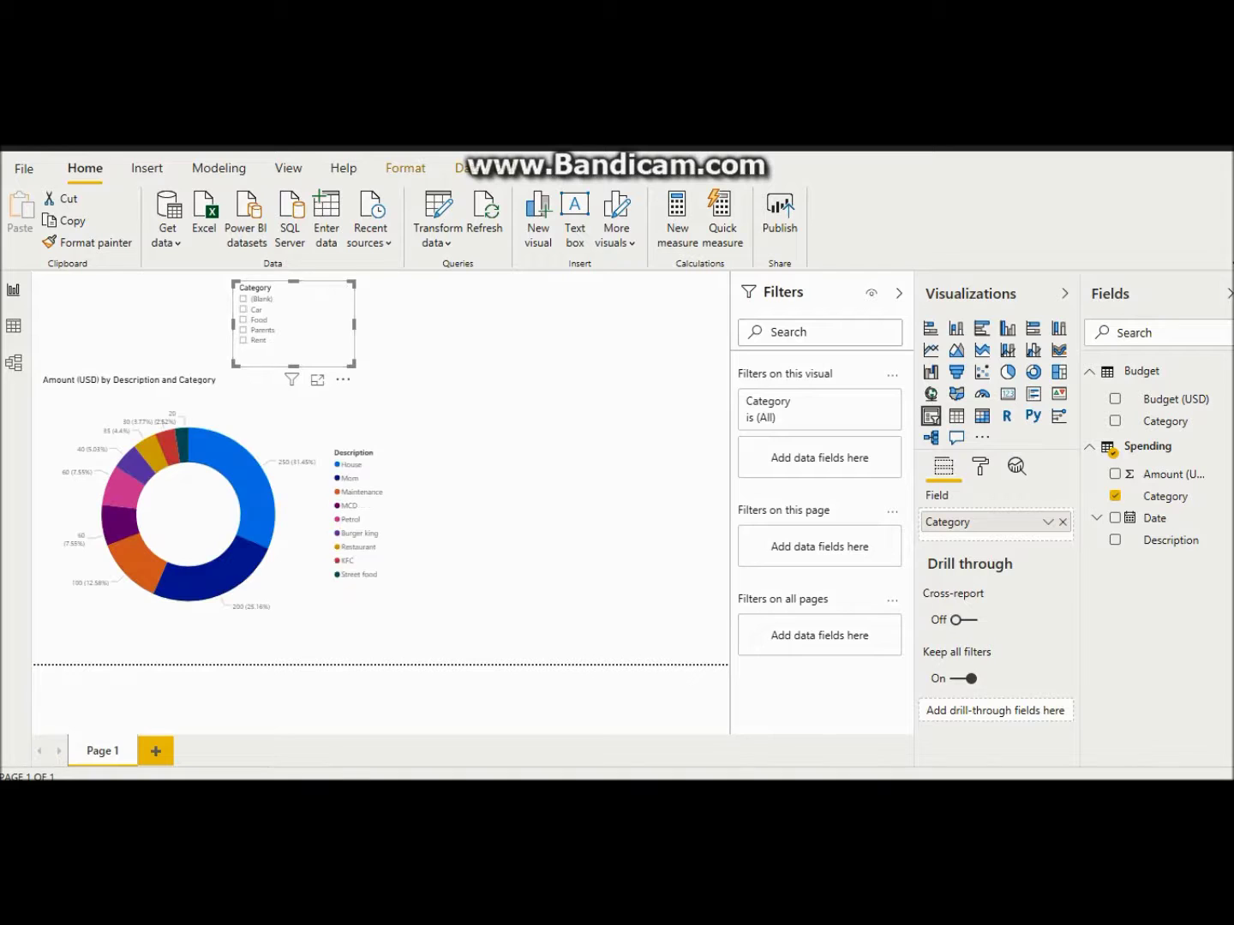
{"action": "left_click_drag", "start_coordinate": [299, 291], "coordinate": [325, 288]}
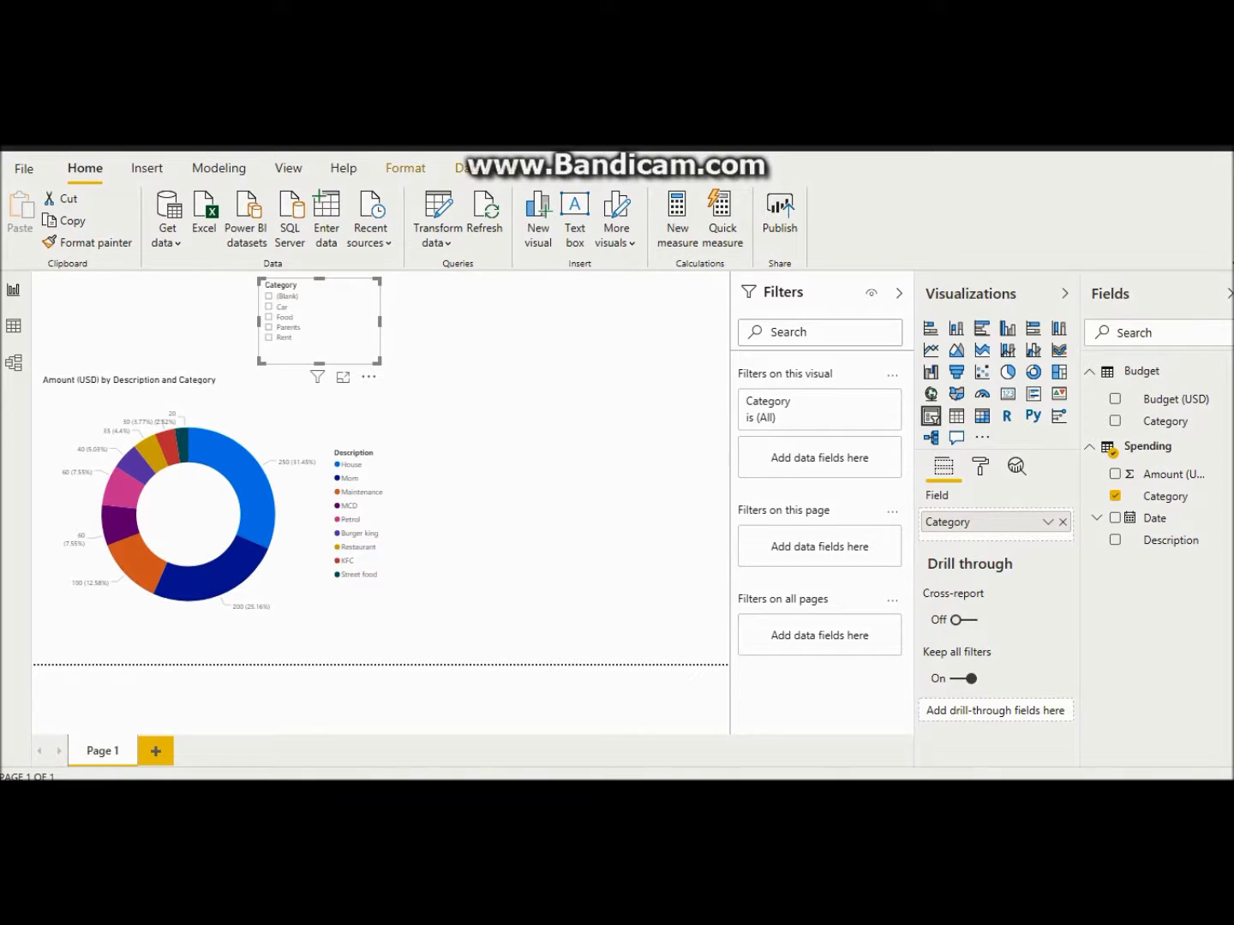
{"action": "key", "text": "Escape"}
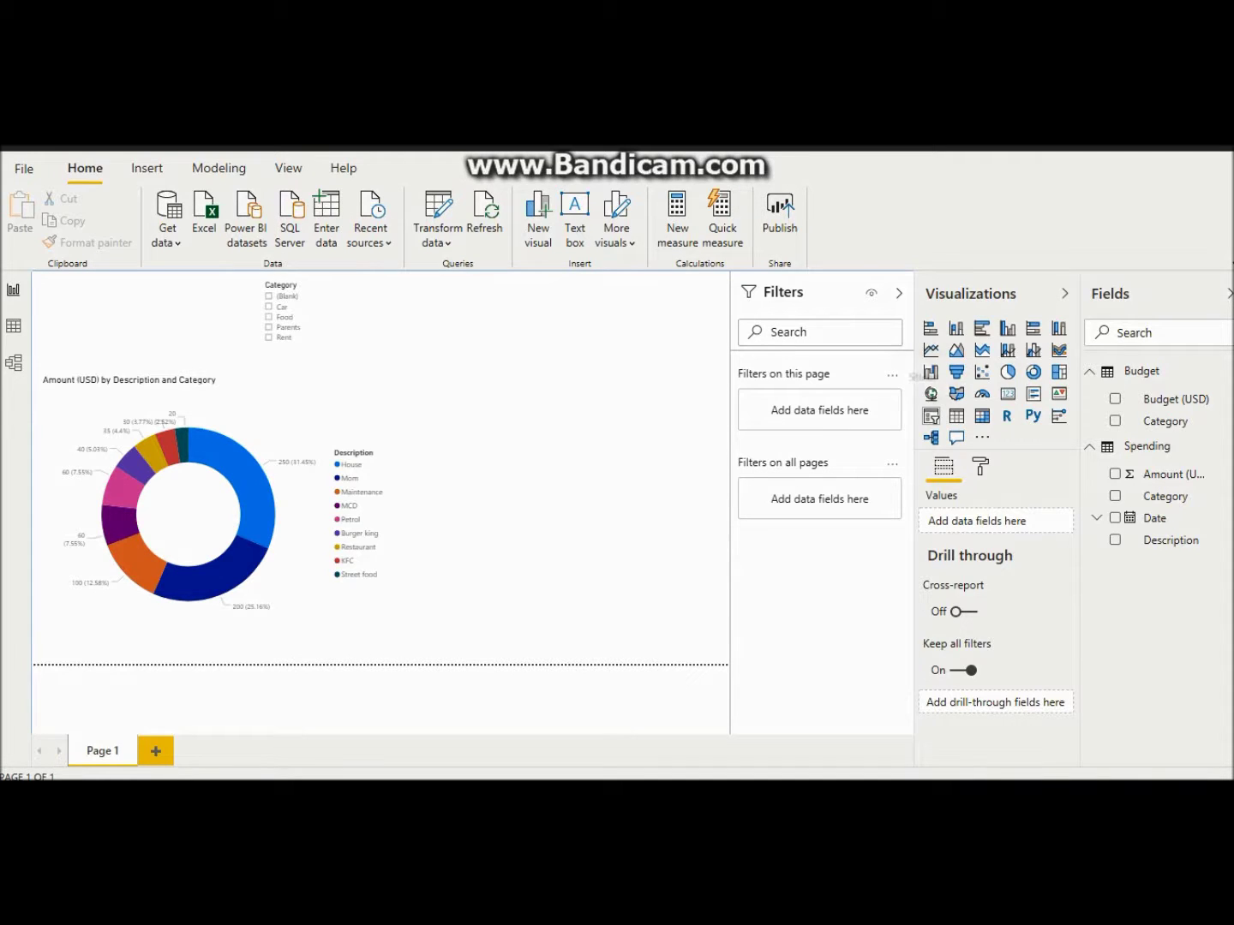
Add a slicer for the Spending Date field beside the Category slicer and set its end date to 15/5/2020
{"action": "left_click", "coordinate": [931, 416]}
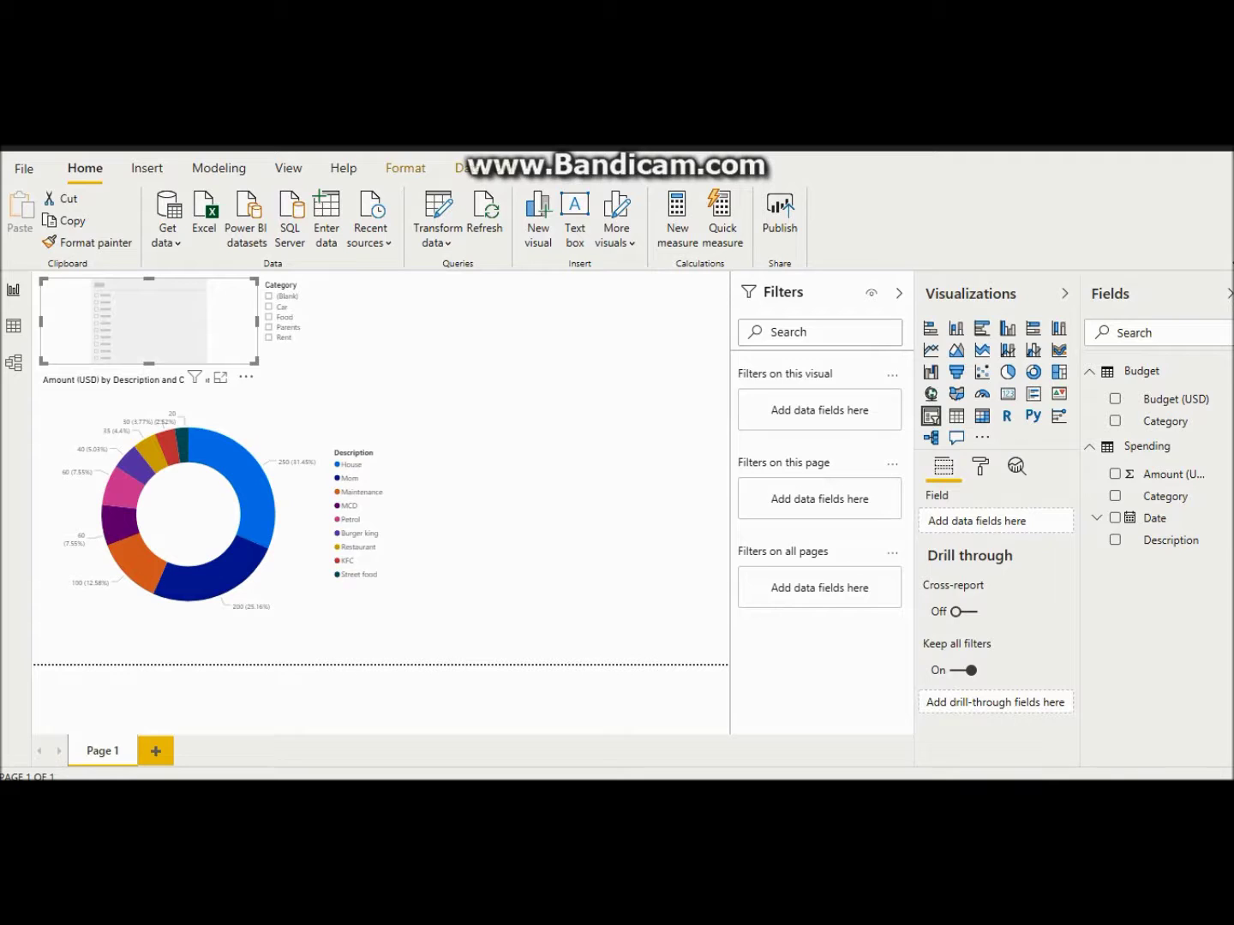
{"action": "left_click_drag", "start_coordinate": [1154, 518], "coordinate": [986, 520]}
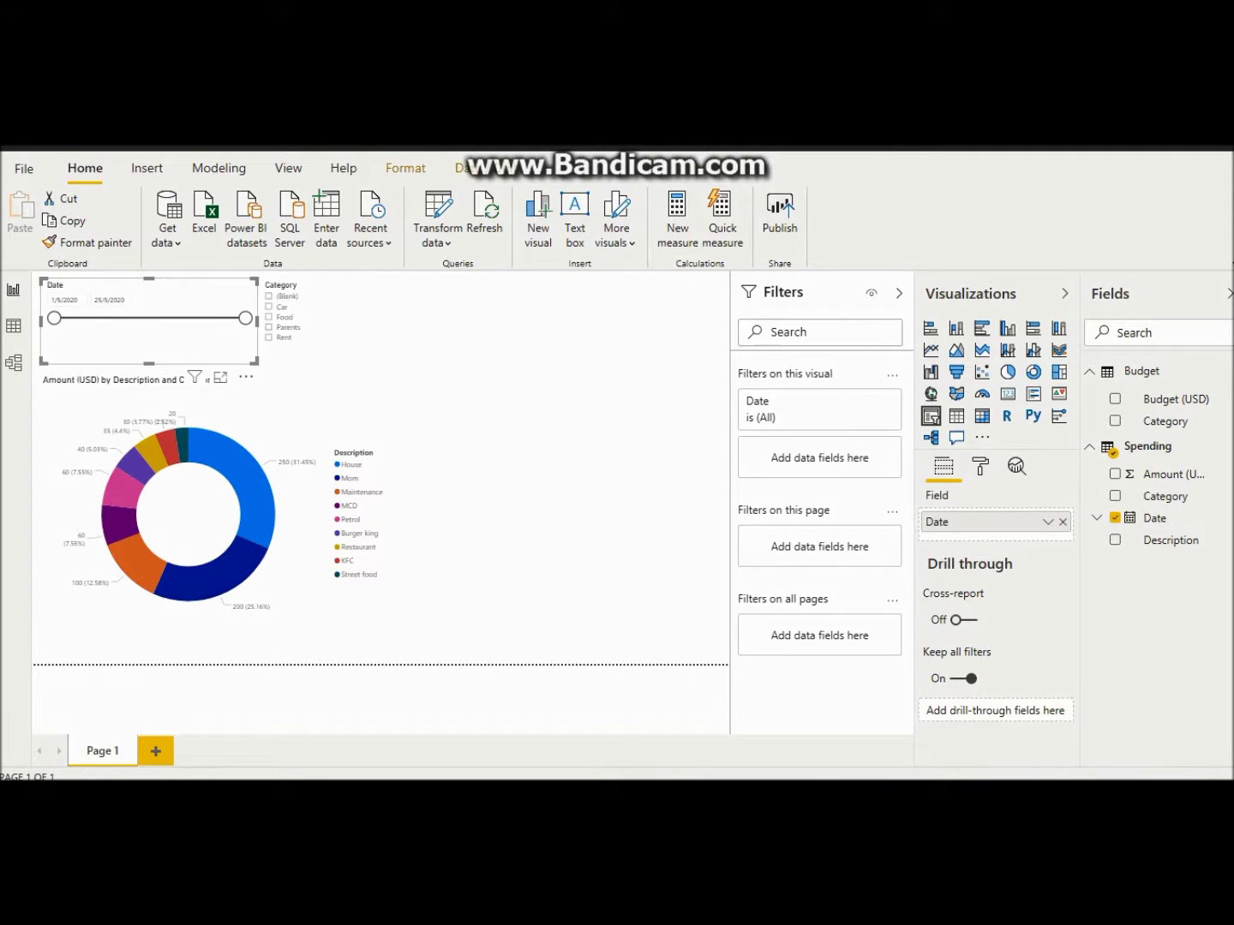
{"action": "left_click_drag", "start_coordinate": [257, 321], "coordinate": [165, 319]}
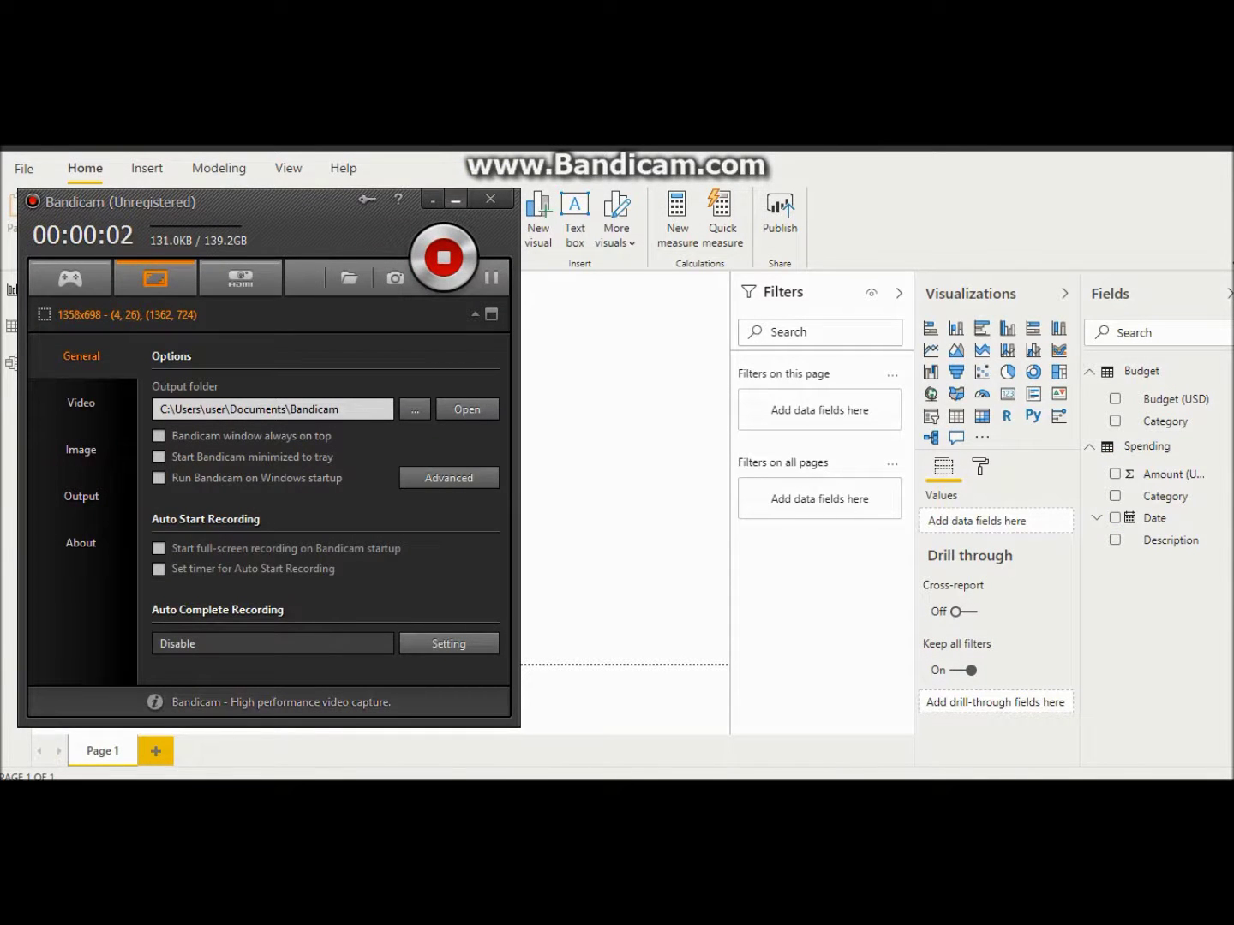
{"action": "left_click", "coordinate": [455, 199]}
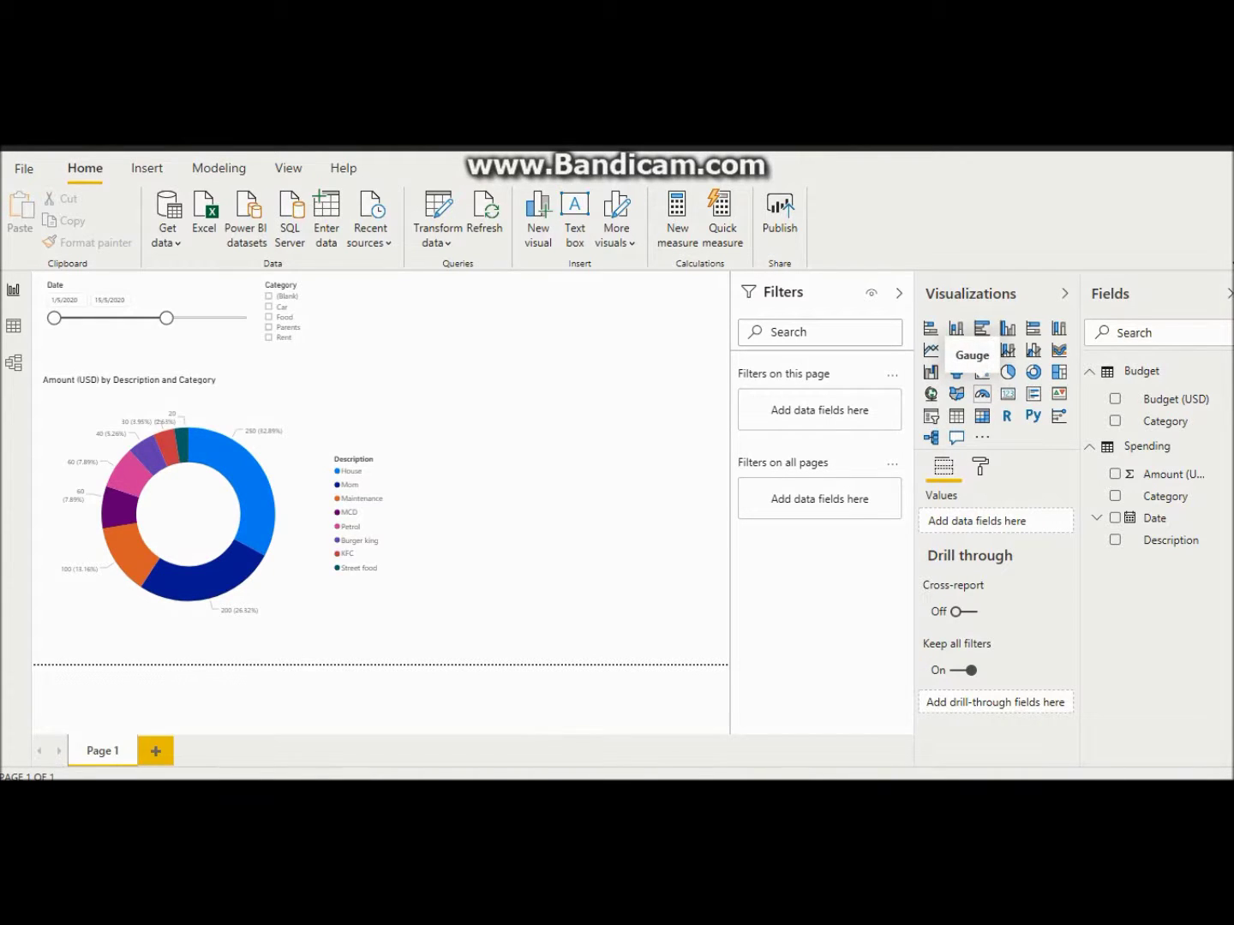
Add a gauge beside the donut chart with Amount (USD) as value and the sum of Budget (USD) as target value
{"action": "left_click", "coordinate": [983, 394]}
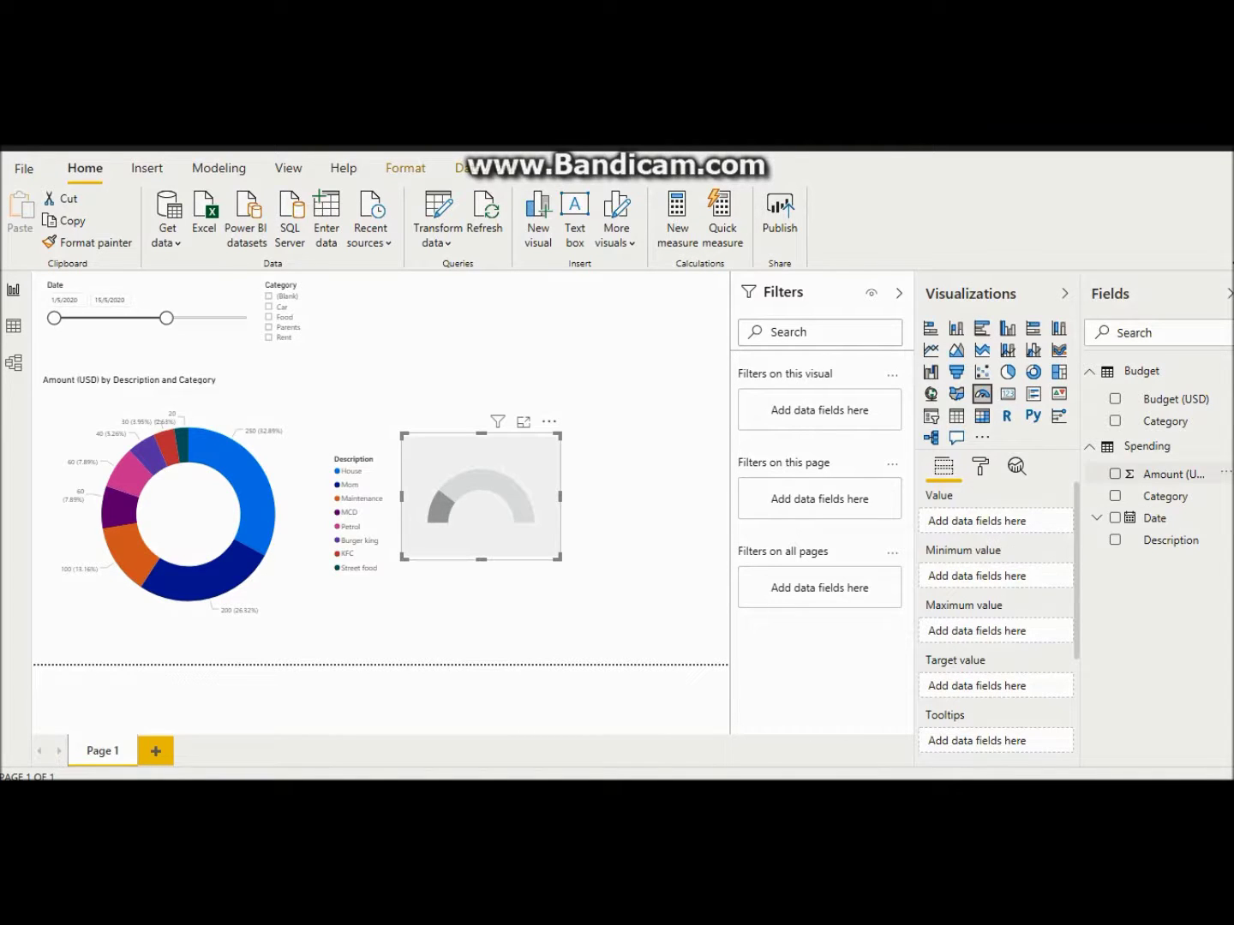
{"action": "left_click_drag", "start_coordinate": [1174, 474], "coordinate": [975, 520]}
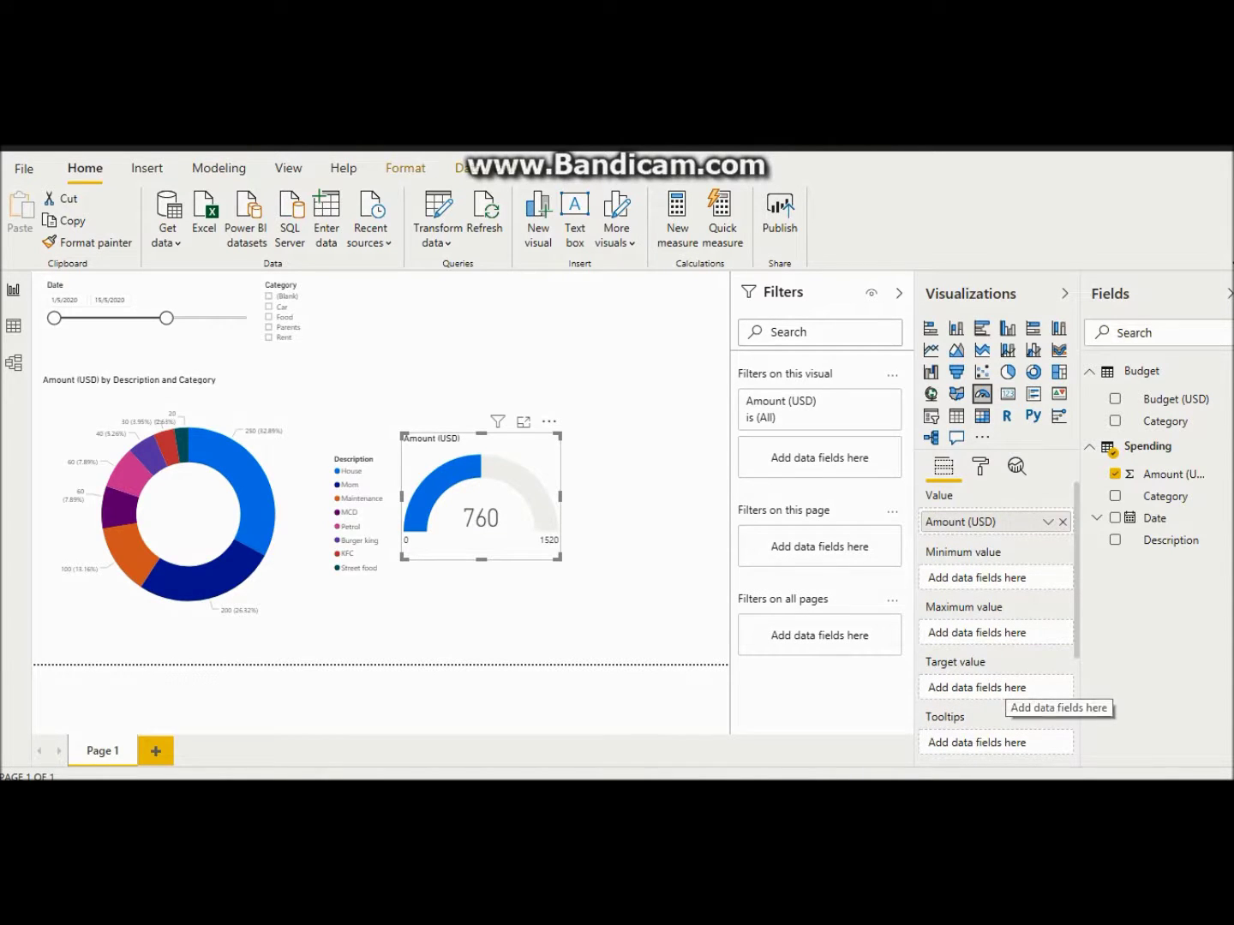
{"action": "left_click_drag", "start_coordinate": [1176, 398], "coordinate": [985, 687]}
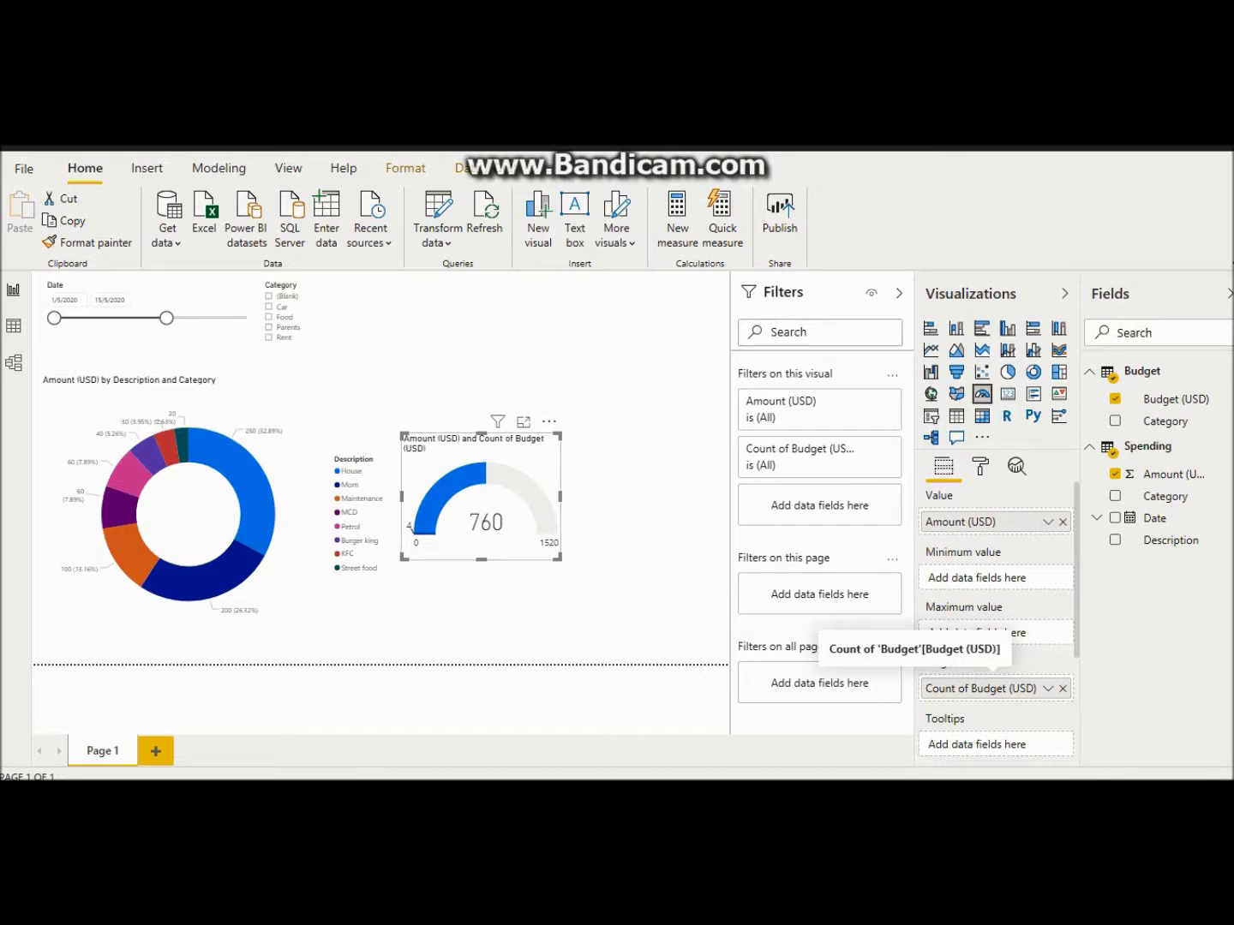
{"action": "left_click", "coordinate": [1047, 688]}
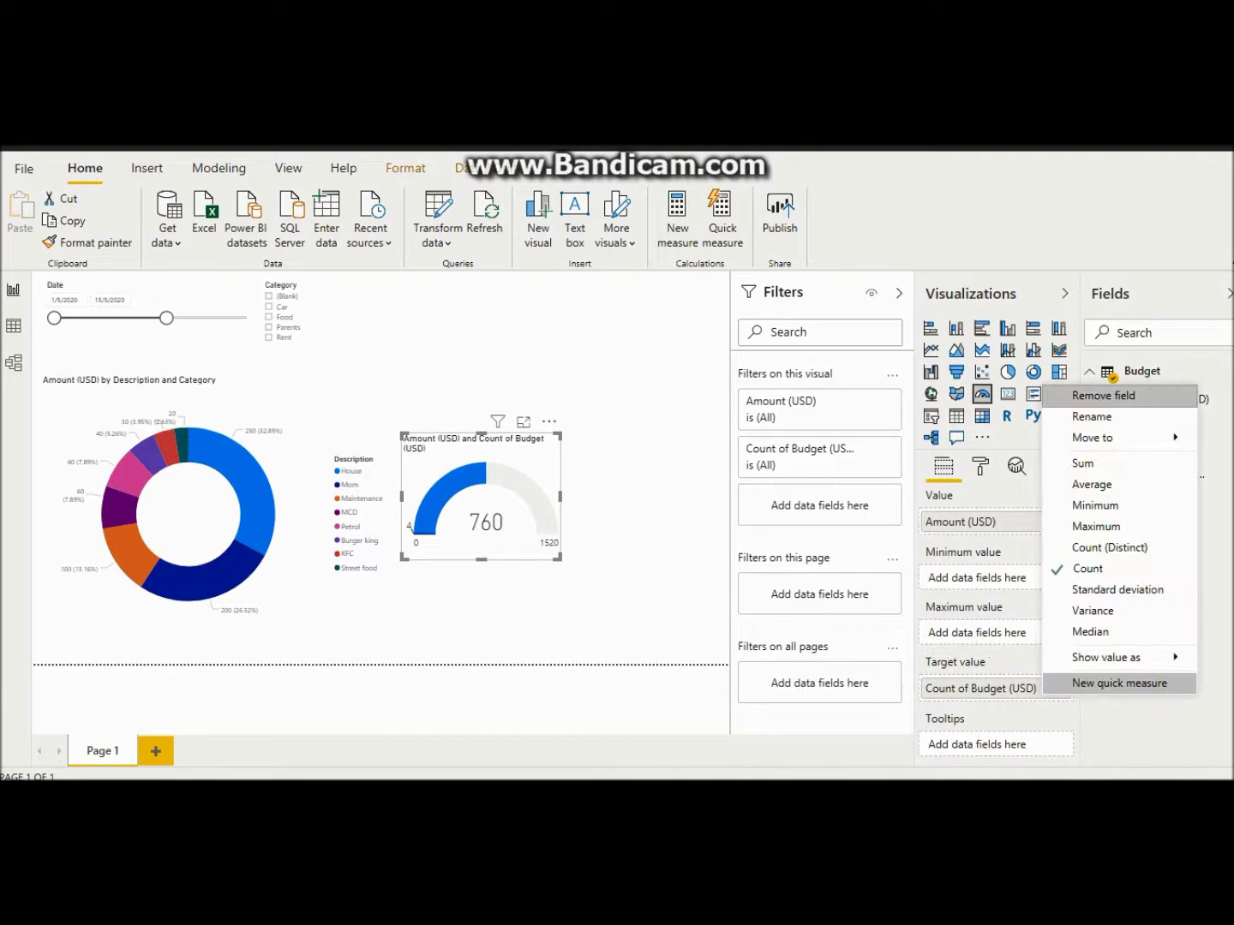
{"action": "key", "text": "Escape"}
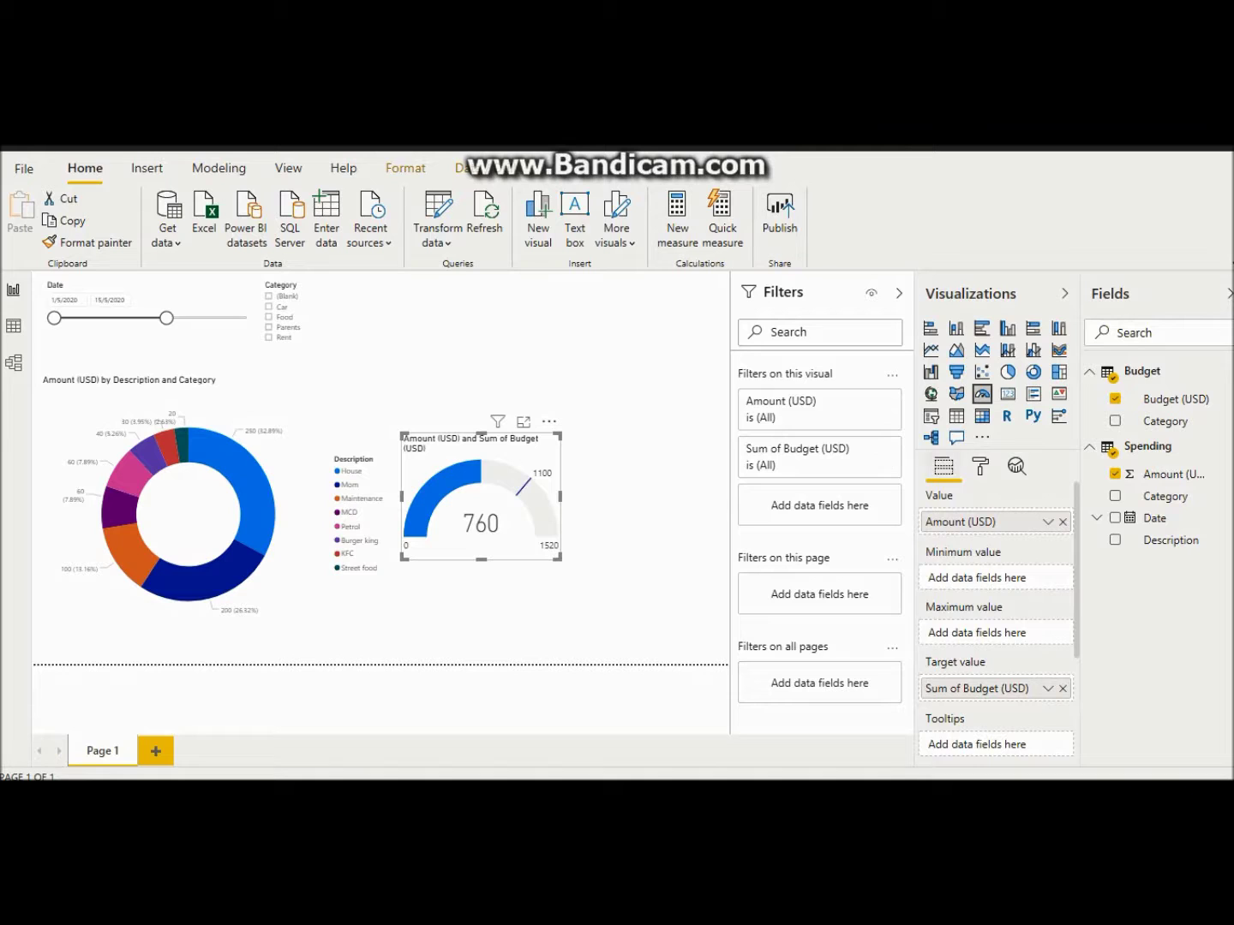
Add the Budget table's Category as a filter on the gauge, restrict it to Food, and check the amount against the budget
{"action": "left_click_drag", "start_coordinate": [1165, 421], "coordinate": [868, 505]}
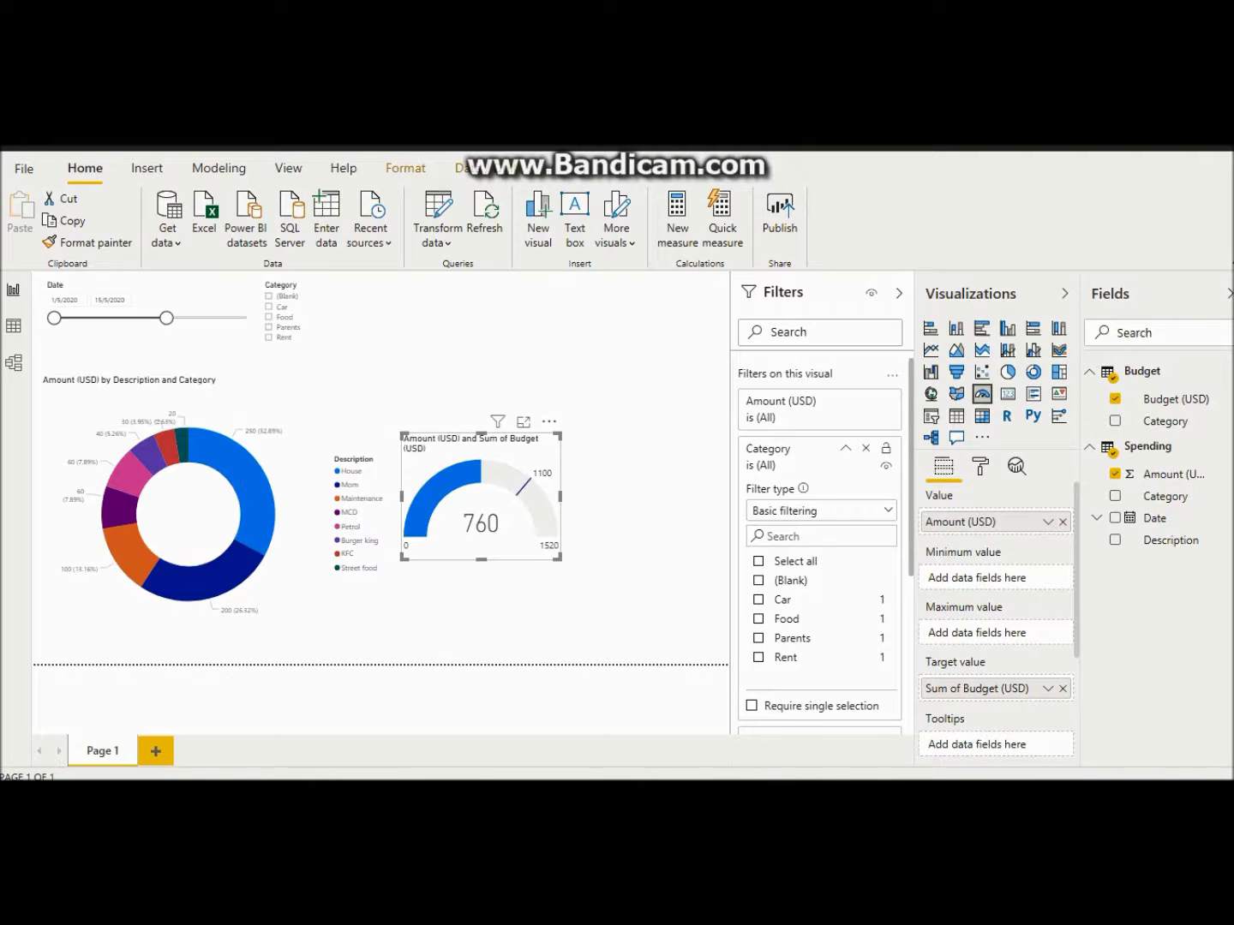
{"action": "left_click", "coordinate": [759, 619]}
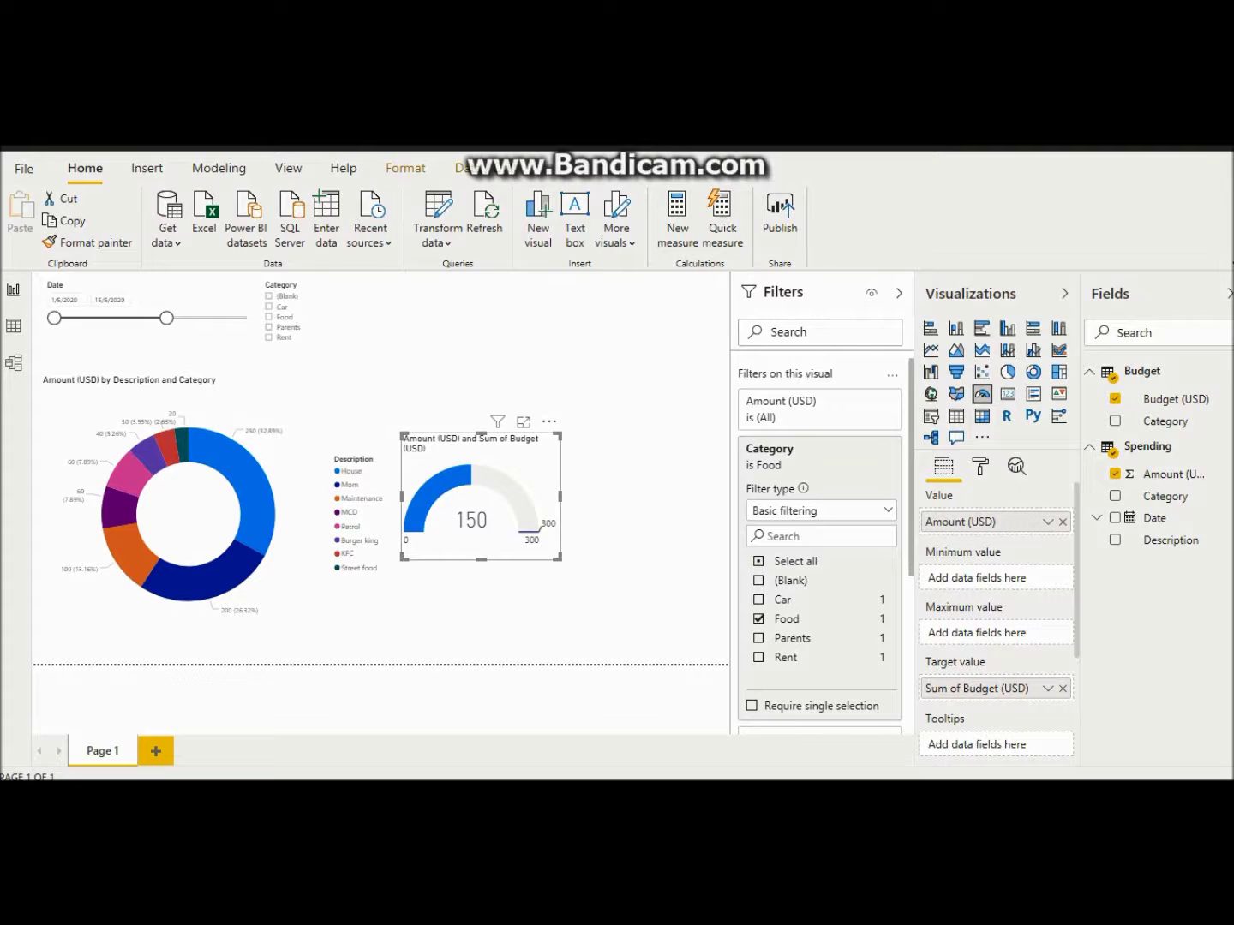
{"action": "mouse_move", "coordinate": [485, 482]}
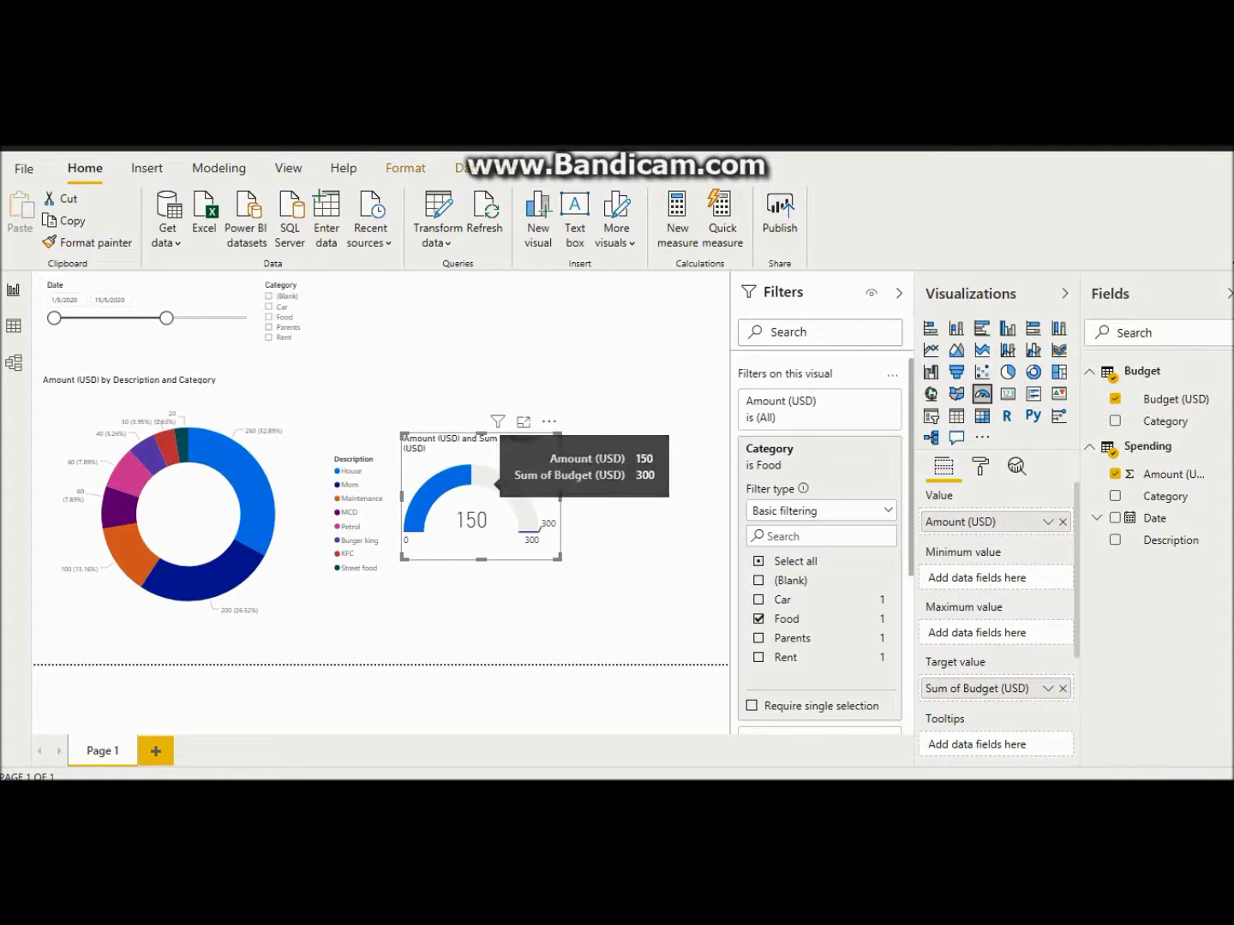
{"action": "mouse_move", "coordinate": [530, 548]}
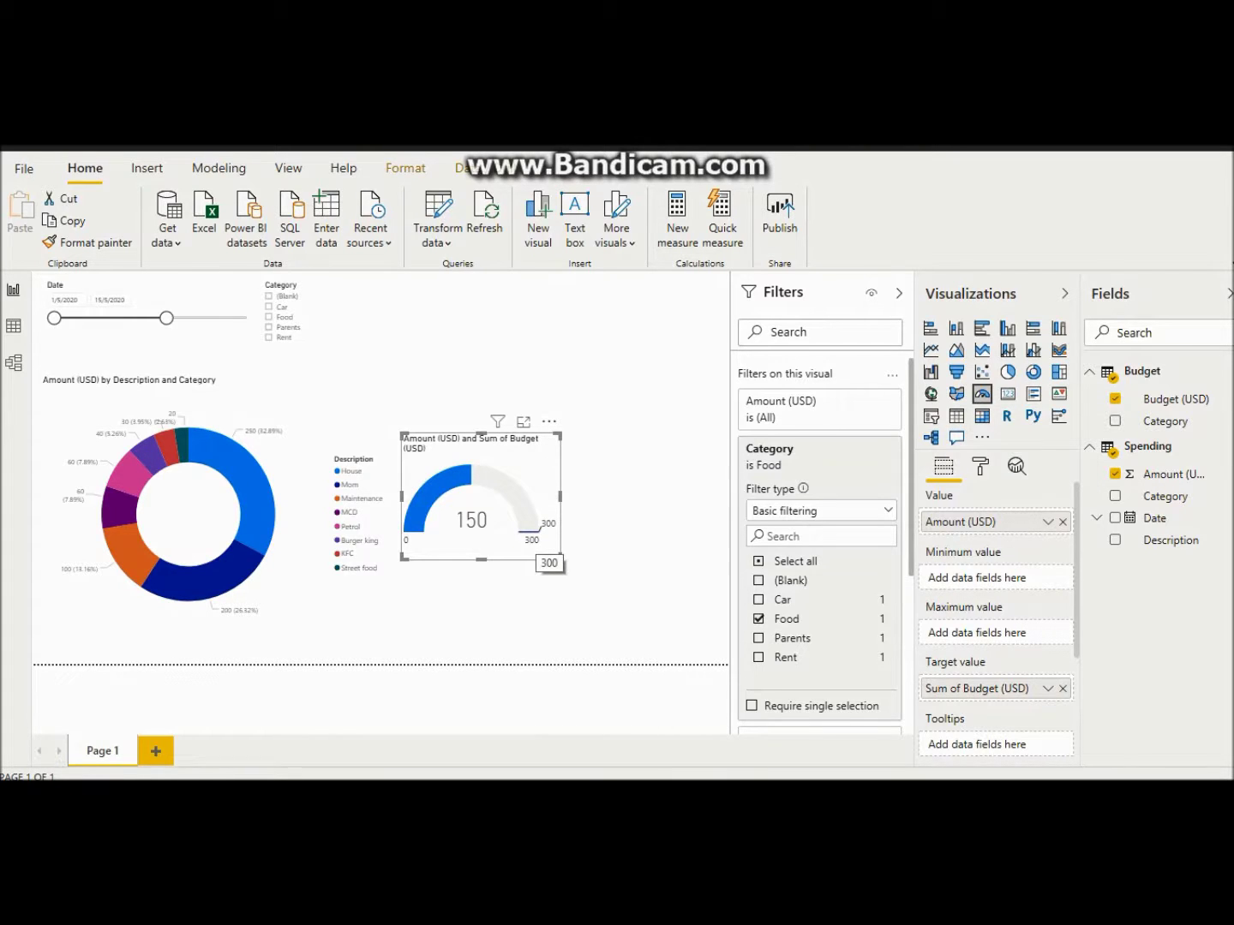
{"action": "mouse_move", "coordinate": [883, 443]}
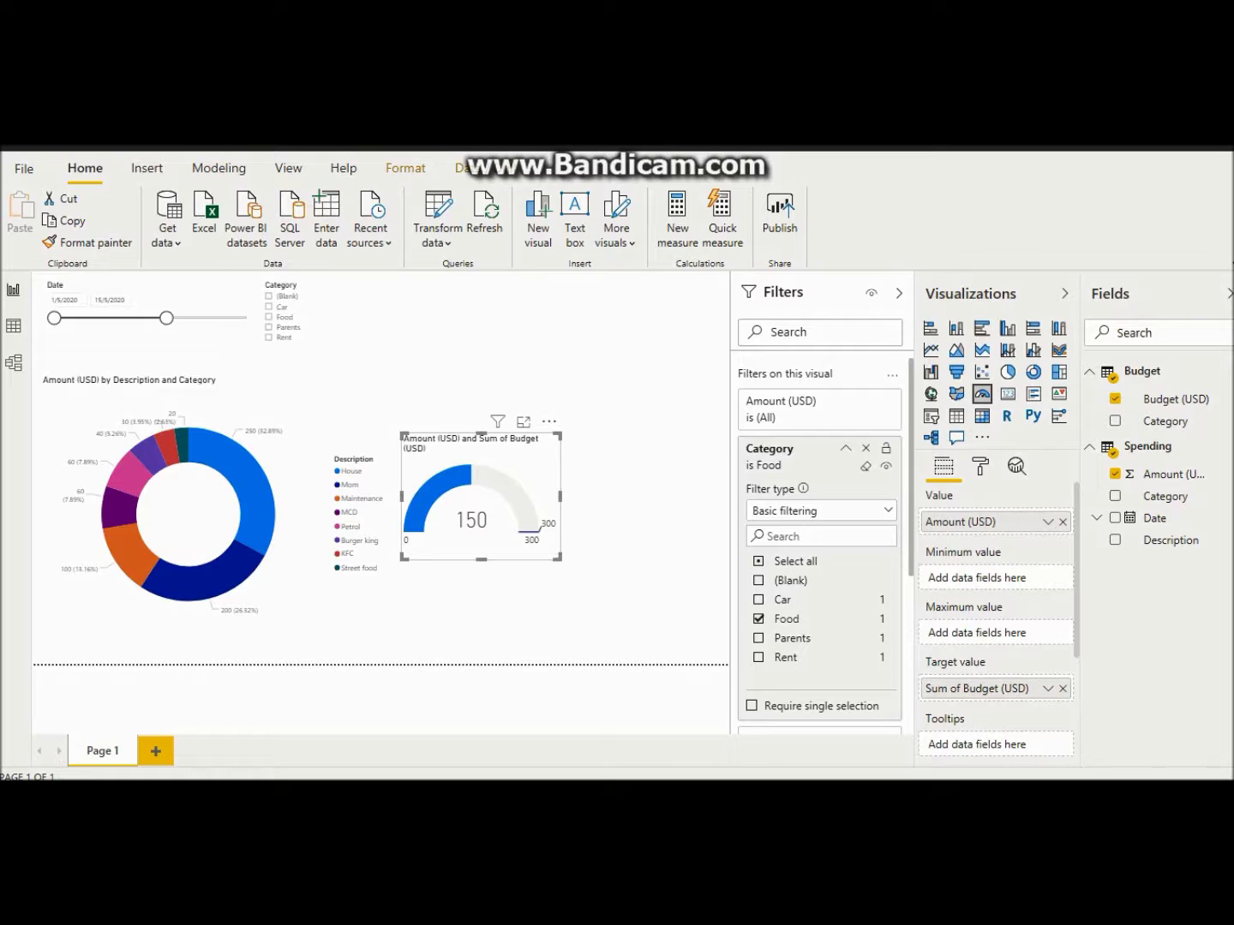
Switch the gauge's Category filter to Car, check the amount against the budget, and clear the filter selection
{"action": "left_click", "coordinate": [865, 467]}
{"action": "left_click", "coordinate": [759, 600]}
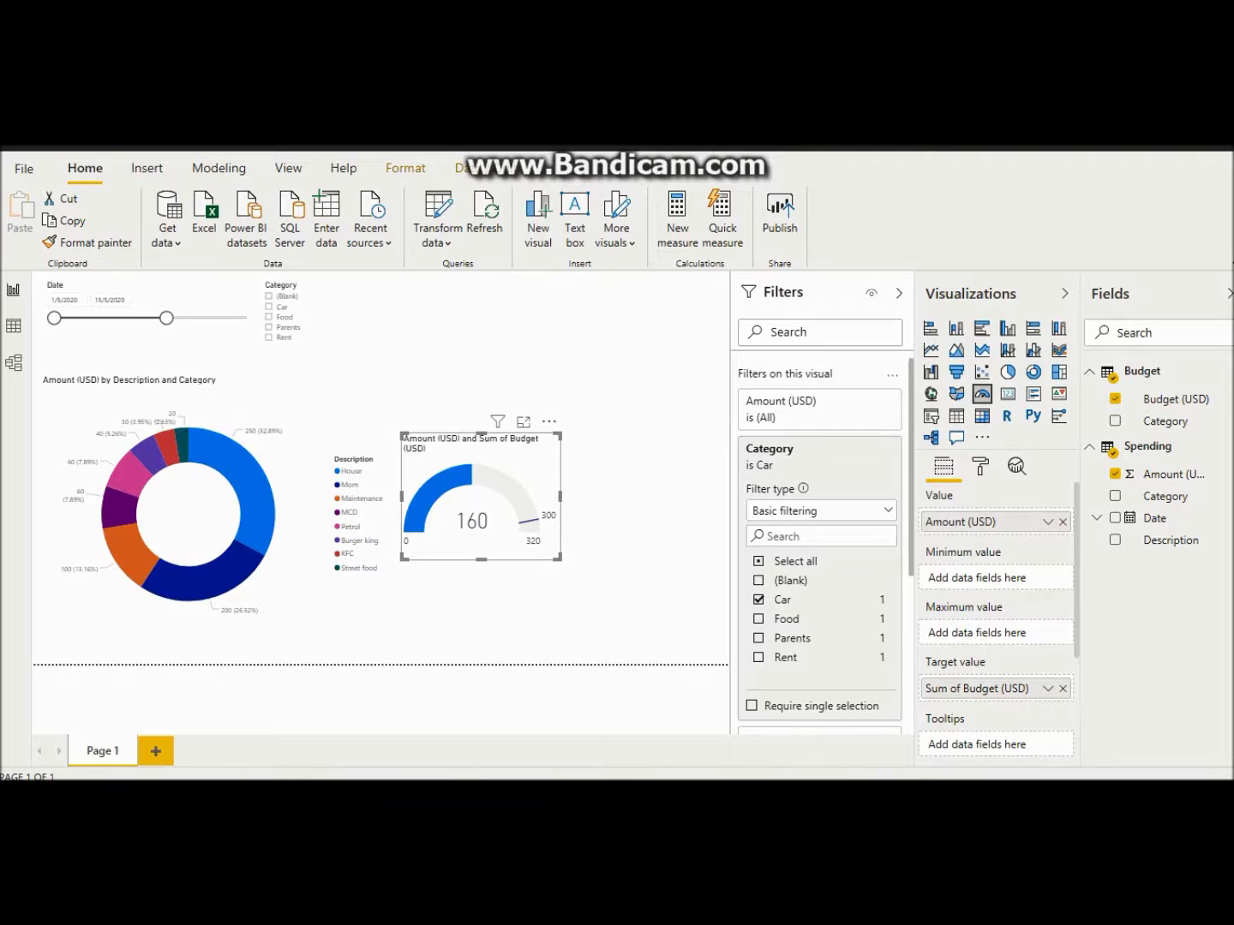
{"action": "mouse_move", "coordinate": [529, 519]}
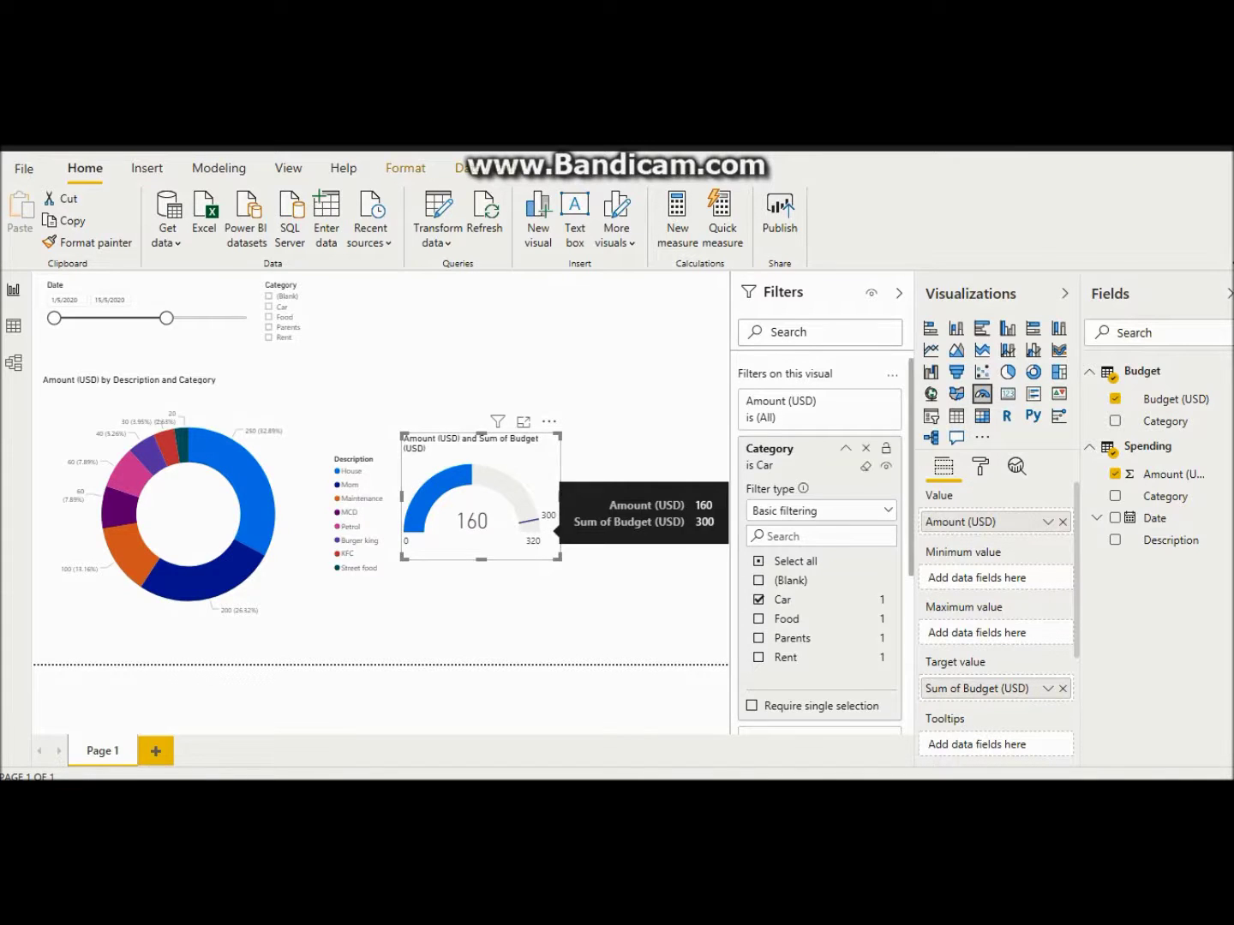
{"action": "left_click", "coordinate": [865, 466]}
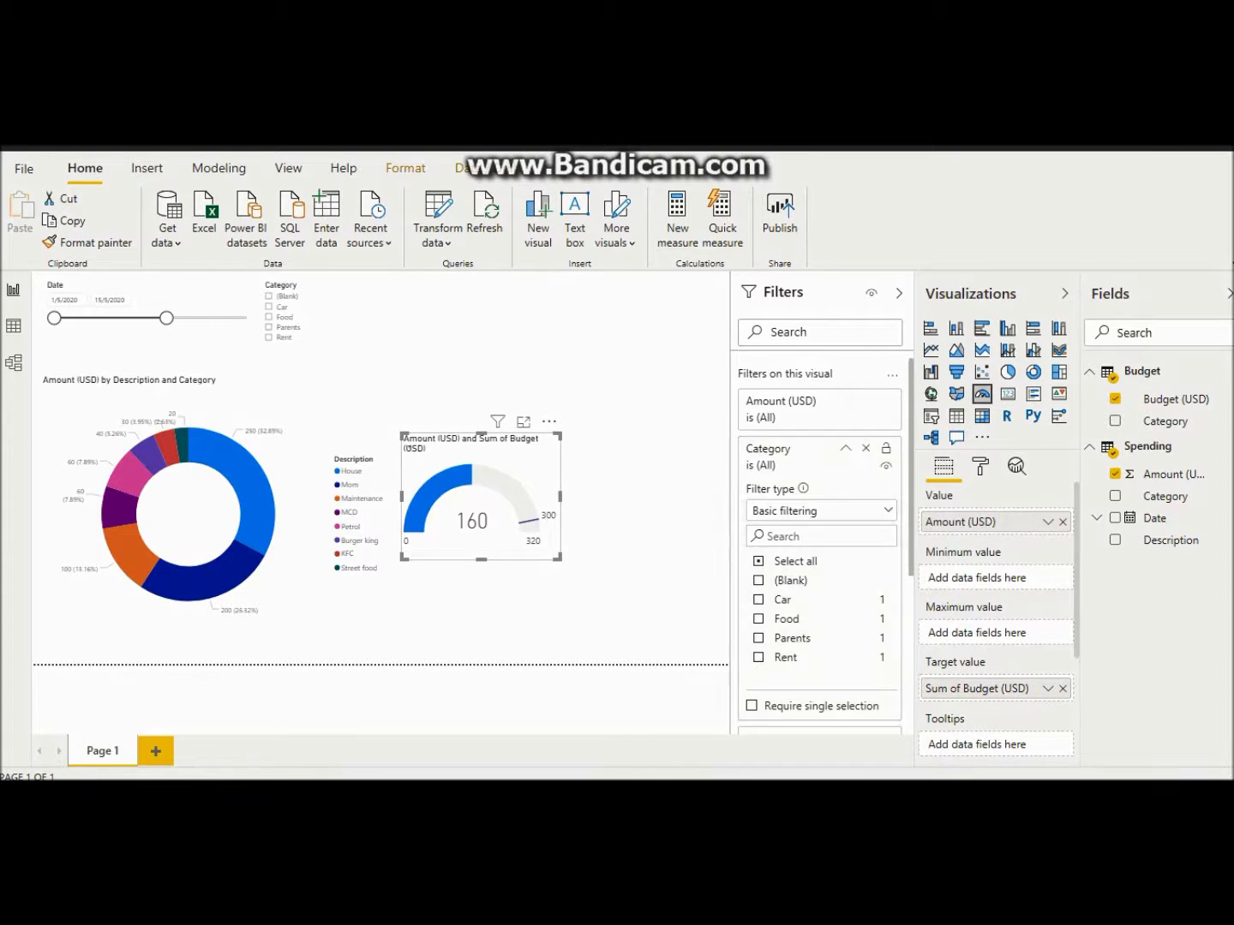